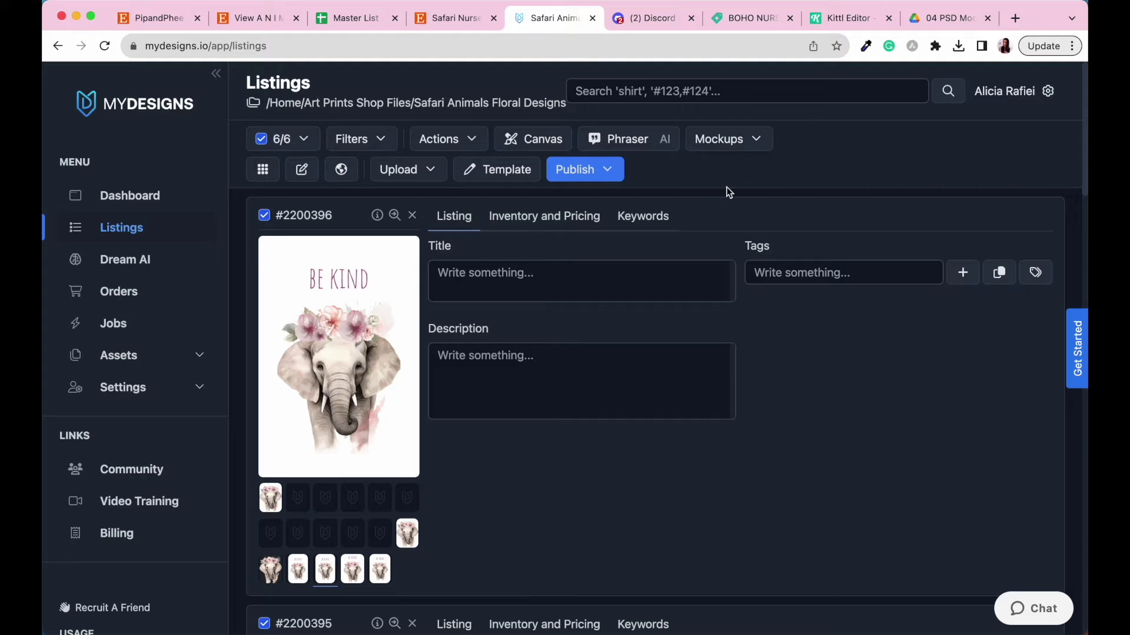
- Start creating image mockups for the six selected listings and filter the mockup library to Wall Art
left_click(757, 145)
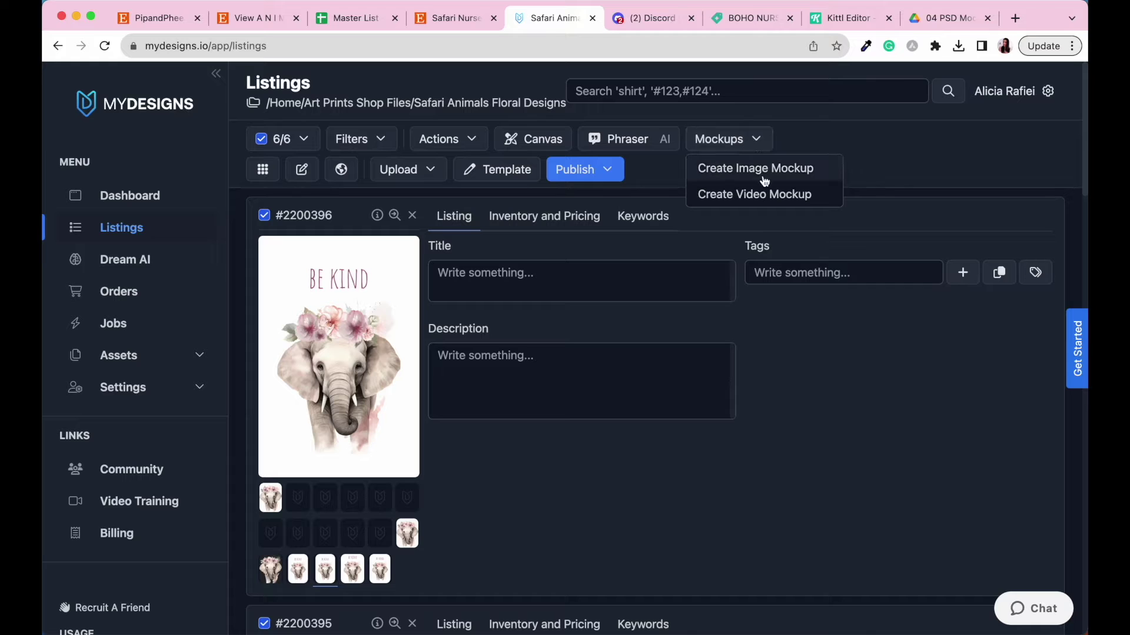
left_click(761, 169)
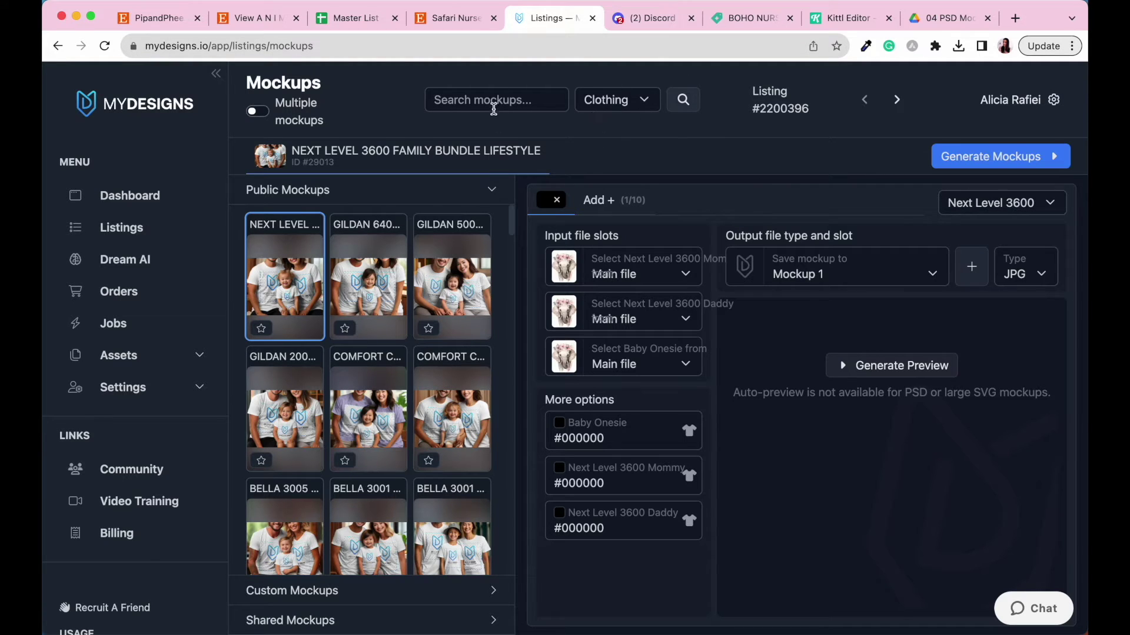
left_click(645, 102)
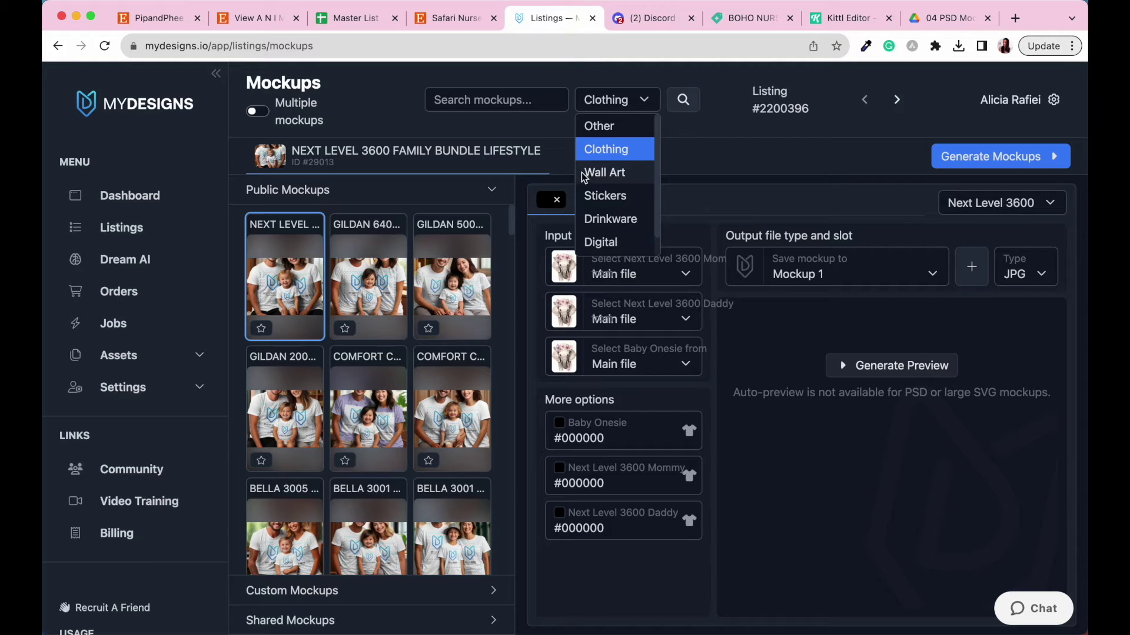
left_click(610, 175)
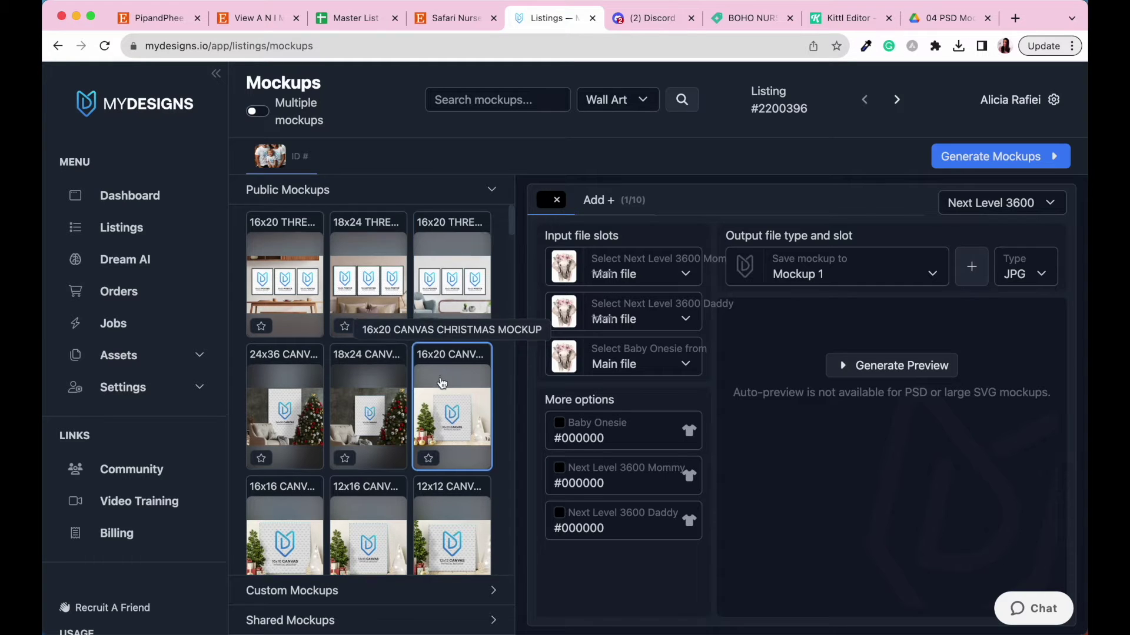
- Browse the public wall art mockups to compare the canvas, framed canvas and poster scenes
scroll(412, 353, "down", 1)
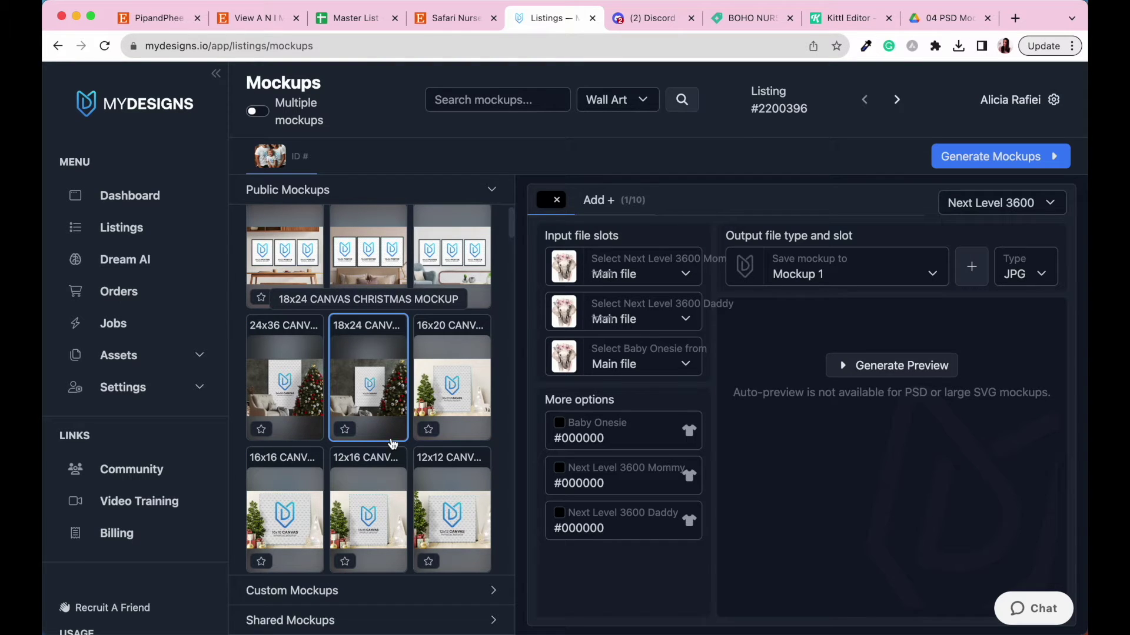
scroll(393, 444, "down", 3)
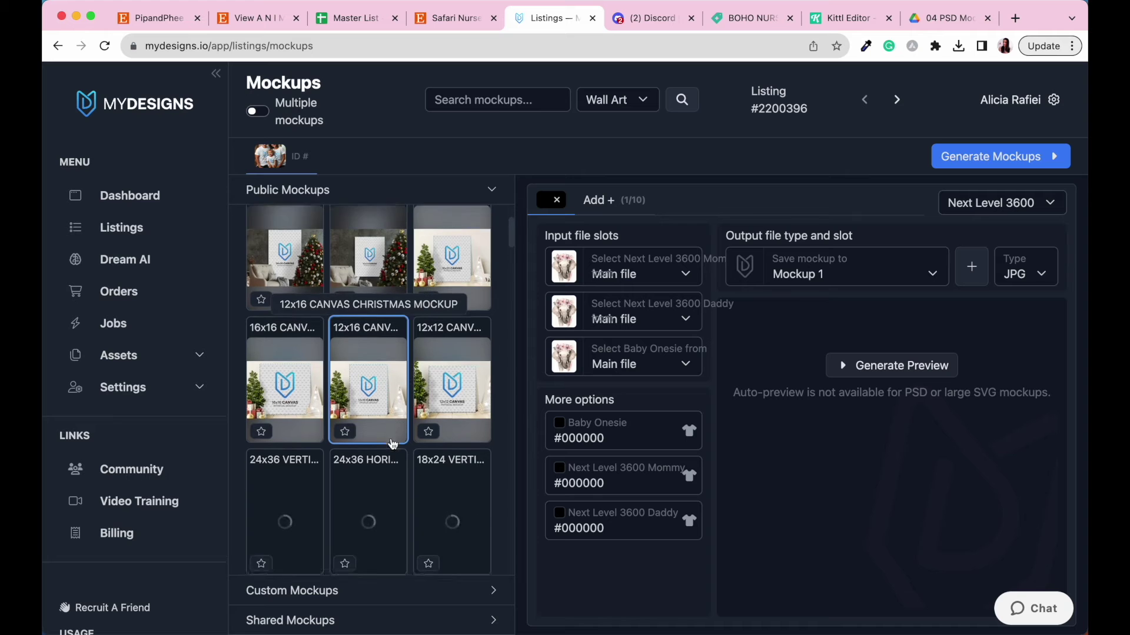
scroll(393, 444, "down", 2)
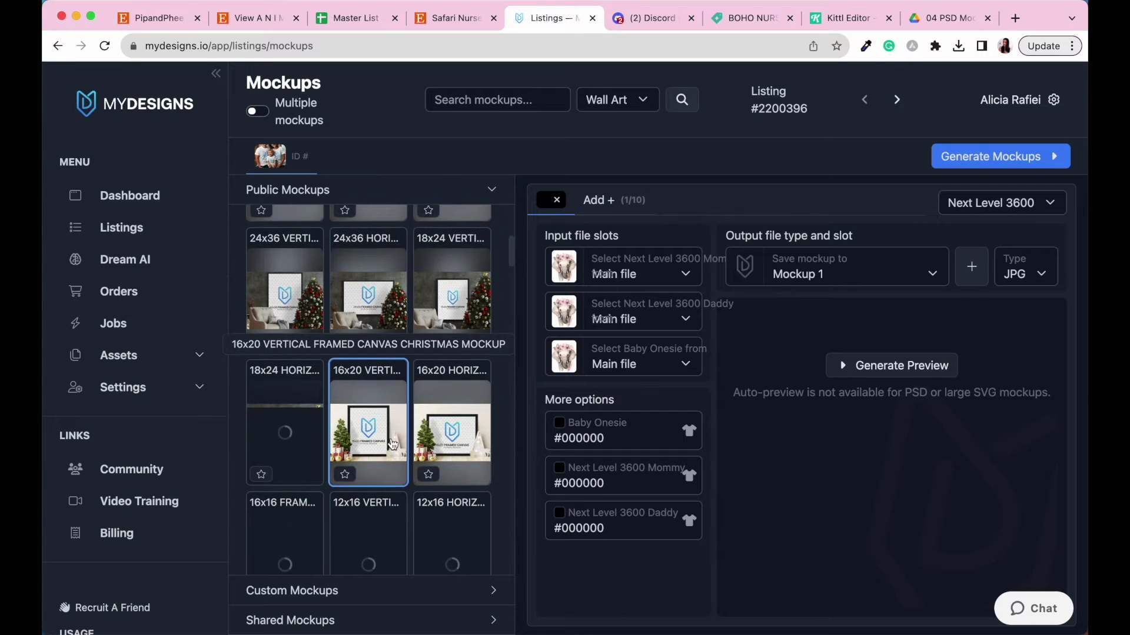
scroll(414, 459, "down", 3)
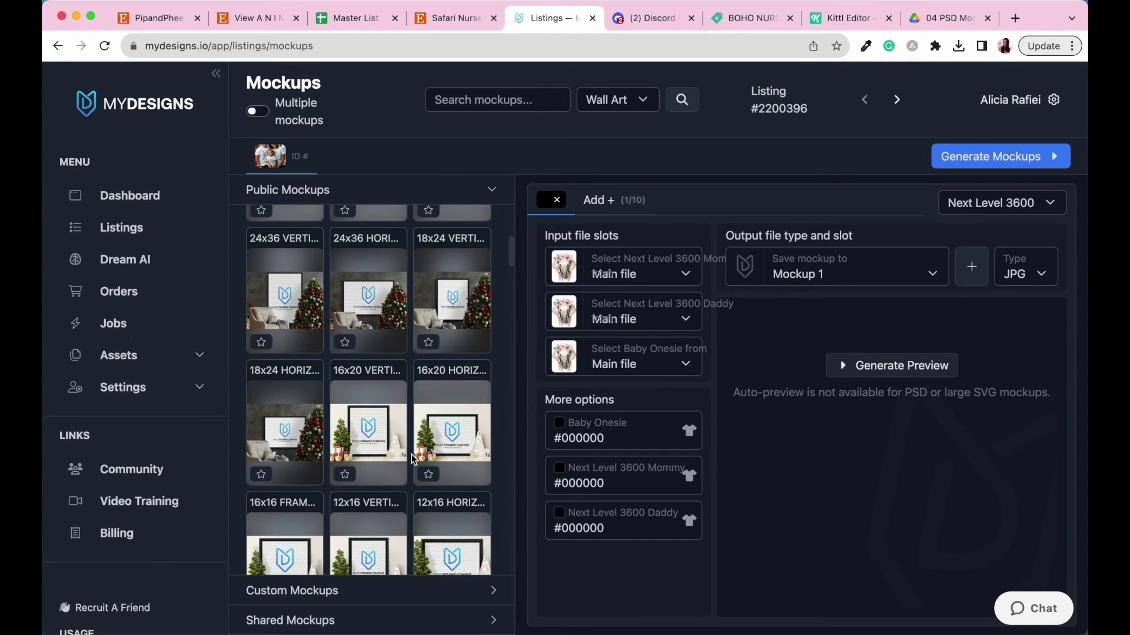
scroll(414, 460, "down", 1)
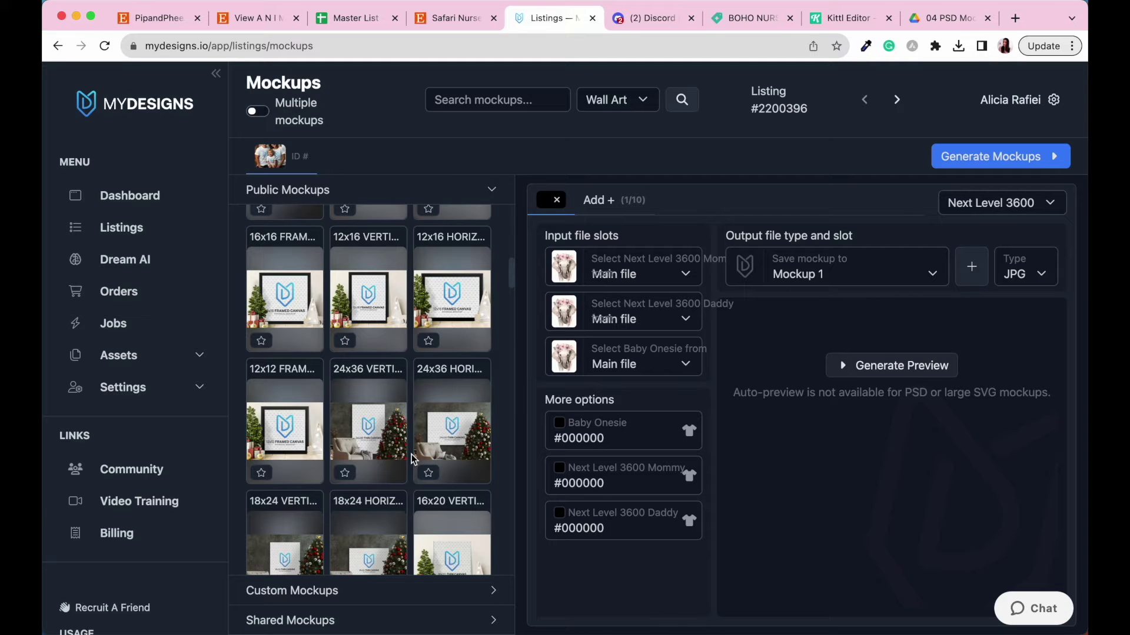
scroll(412, 457, "down", 2)
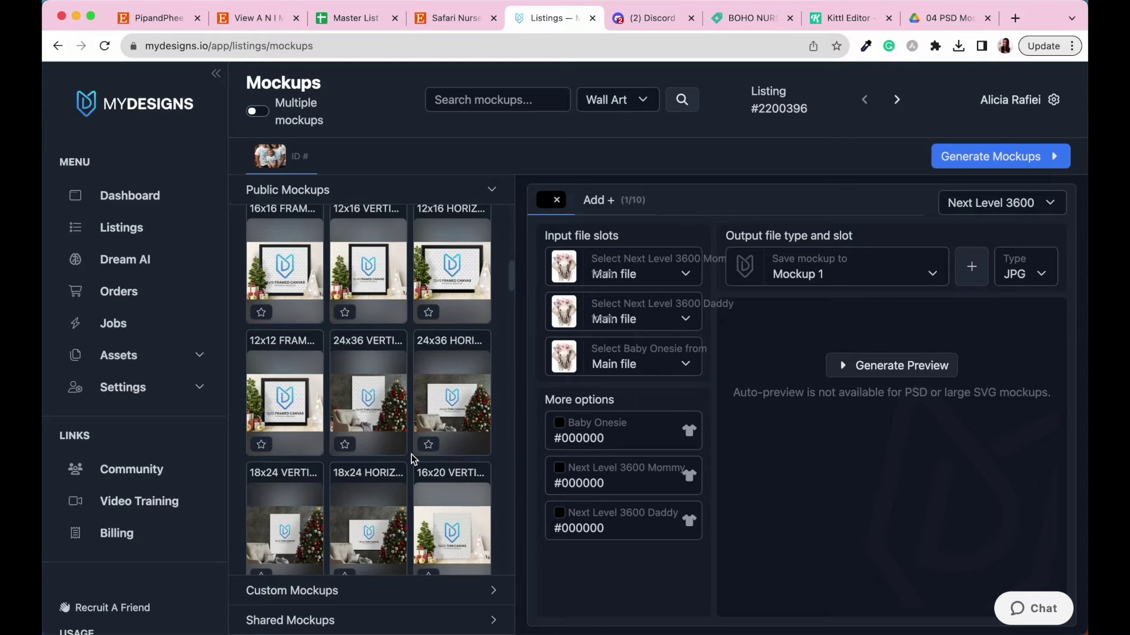
scroll(411, 459, "down", 4)
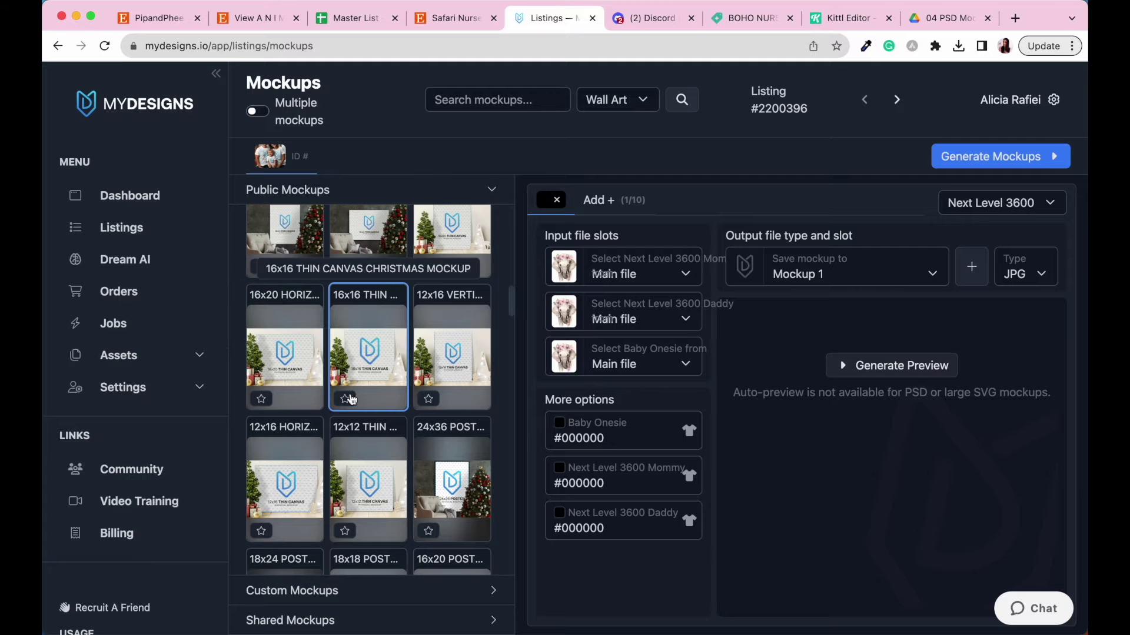
scroll(356, 409, "down", 5)
scroll(356, 409, "down", 4)
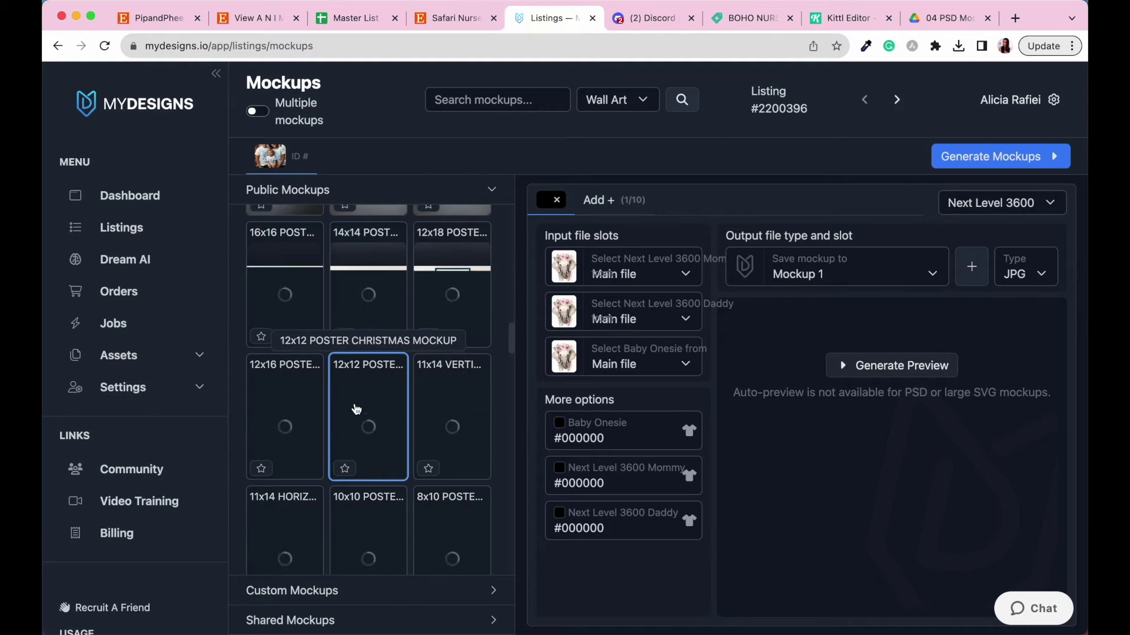
scroll(356, 355, "down", 4)
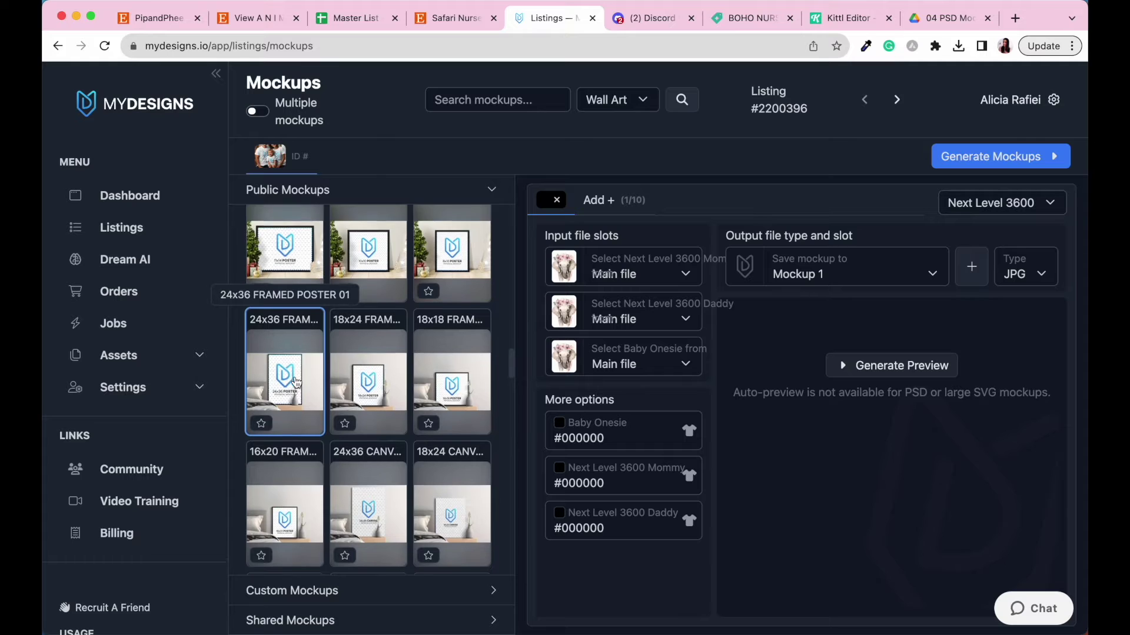
scroll(296, 382, "down", 1)
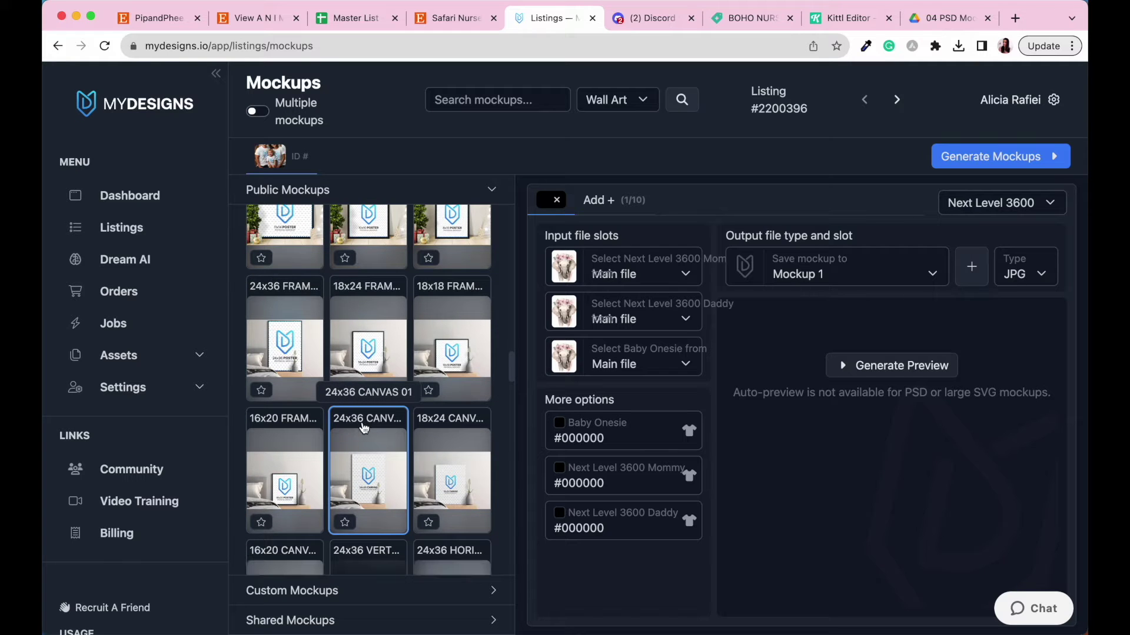
scroll(360, 447, "down", 5)
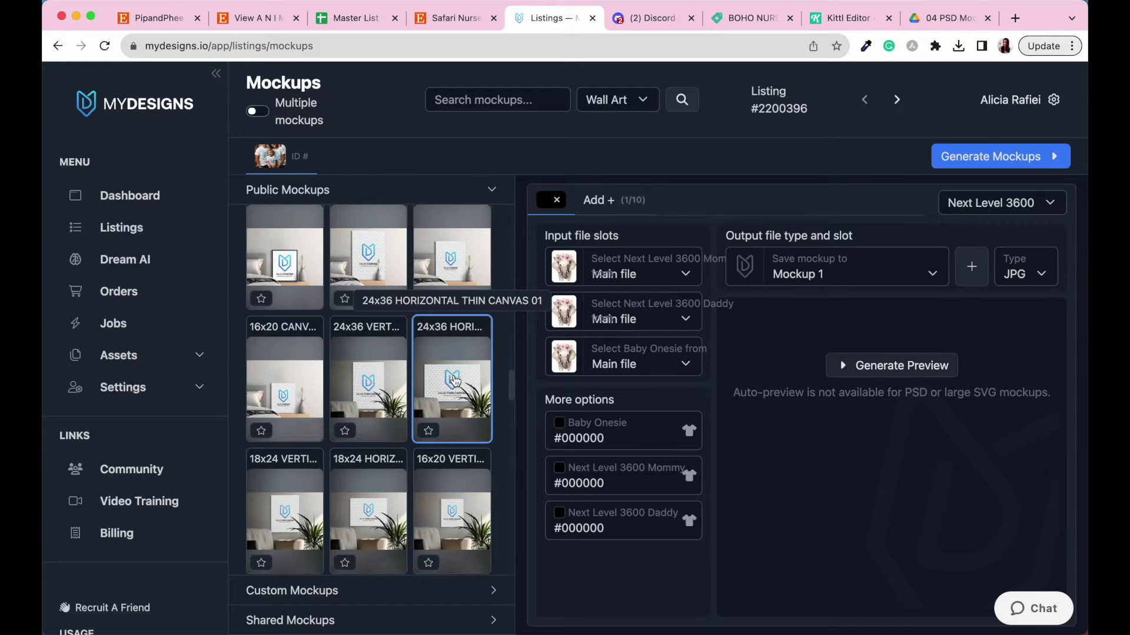
scroll(455, 381, "down", 3)
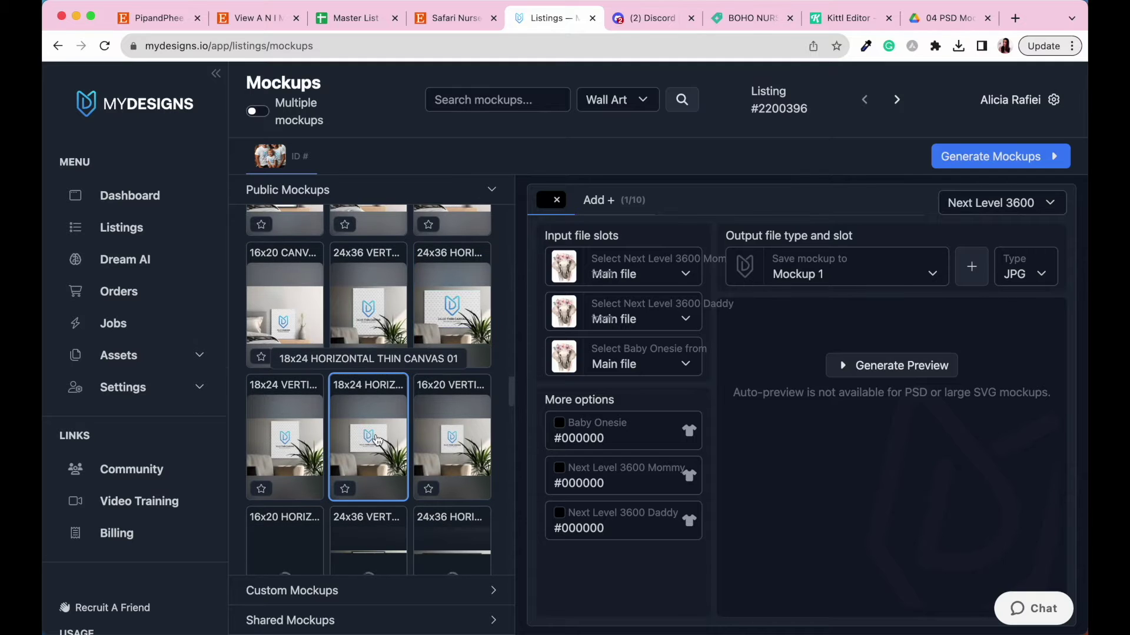
scroll(388, 447, "down", 8)
scroll(399, 458, "down", 10)
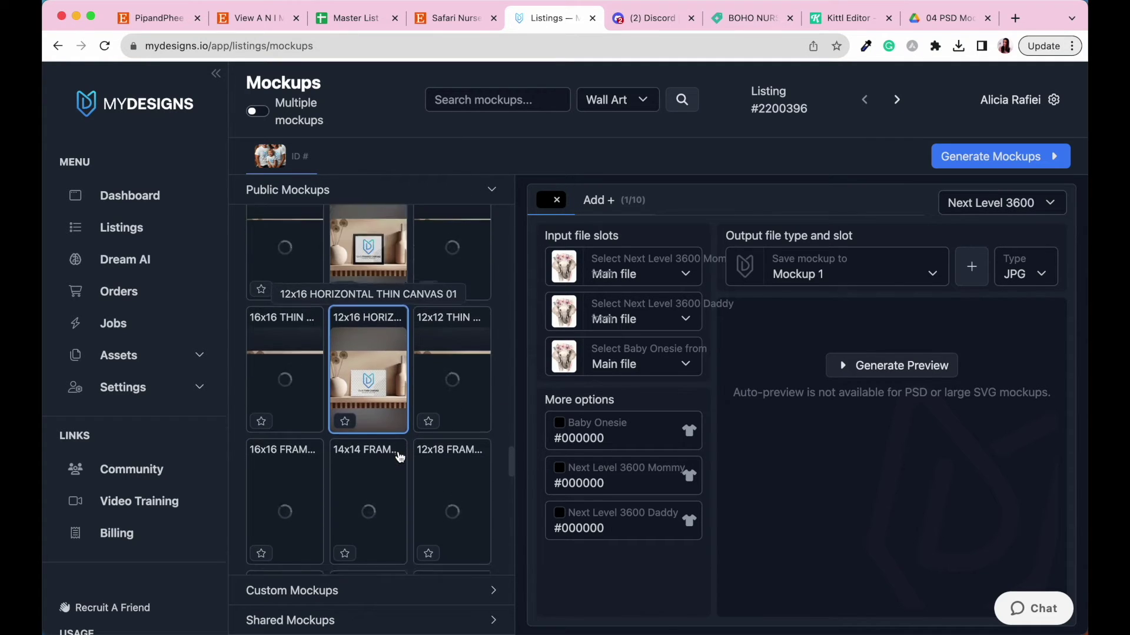
scroll(400, 457, "down", 8)
scroll(400, 458, "down", 15)
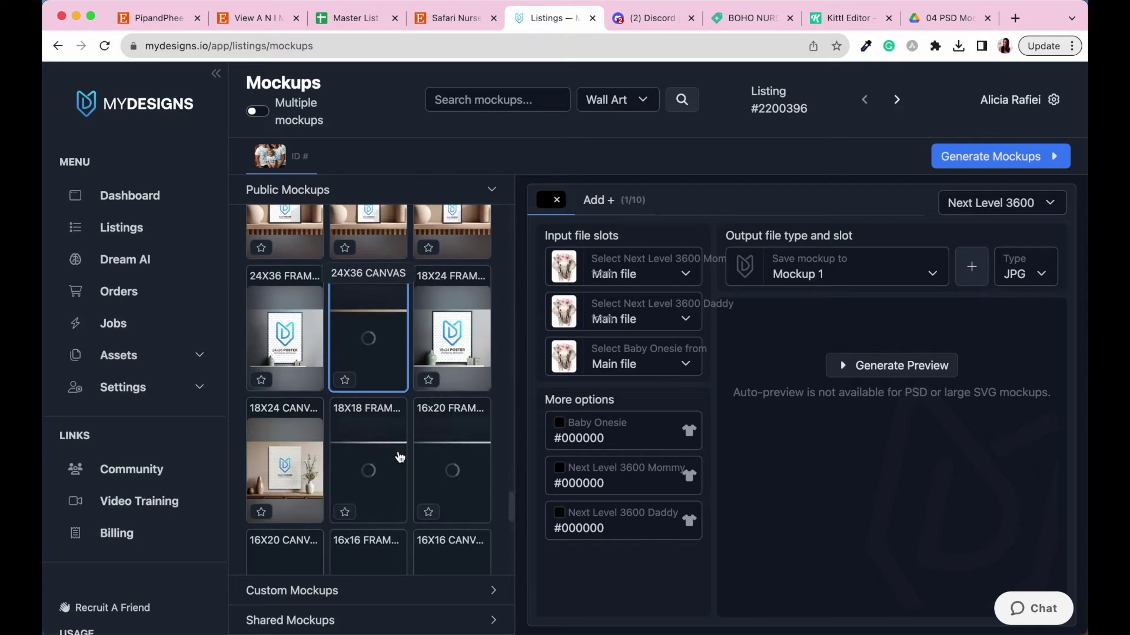
scroll(400, 458, "down", 7)
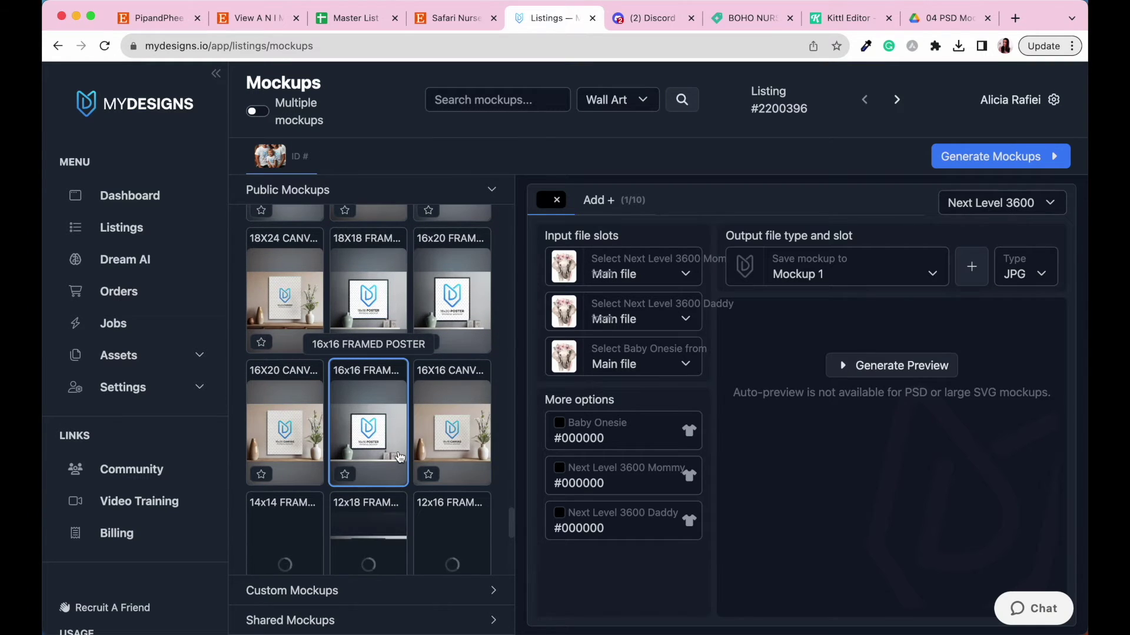
scroll(452, 455, "up", 1)
scroll(452, 455, "up", 3)
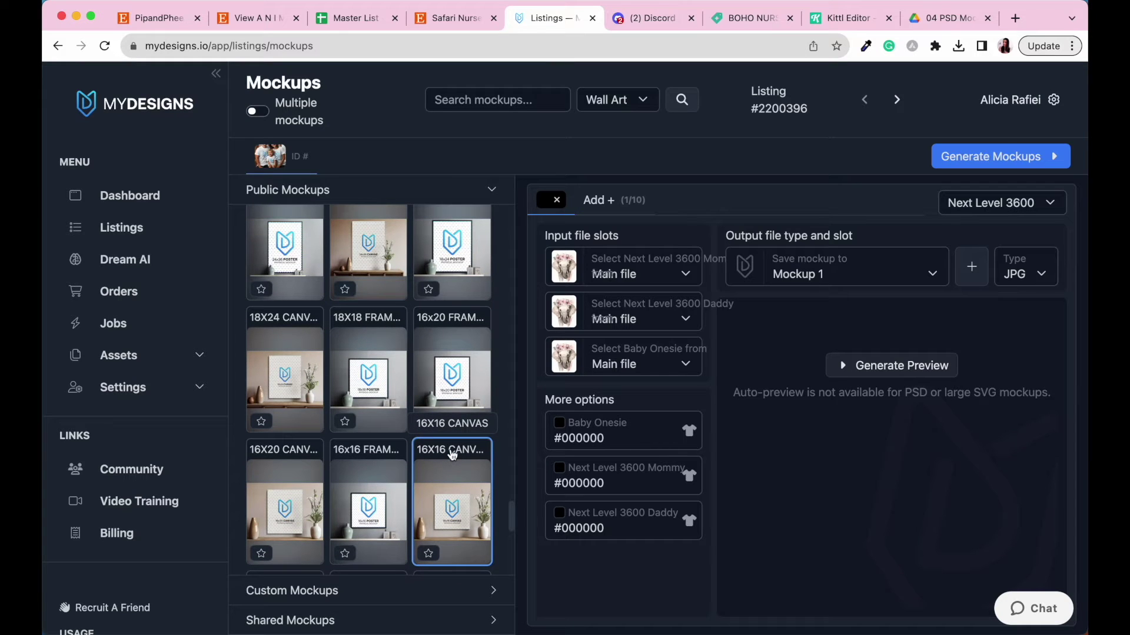
scroll(388, 398, "up", 1)
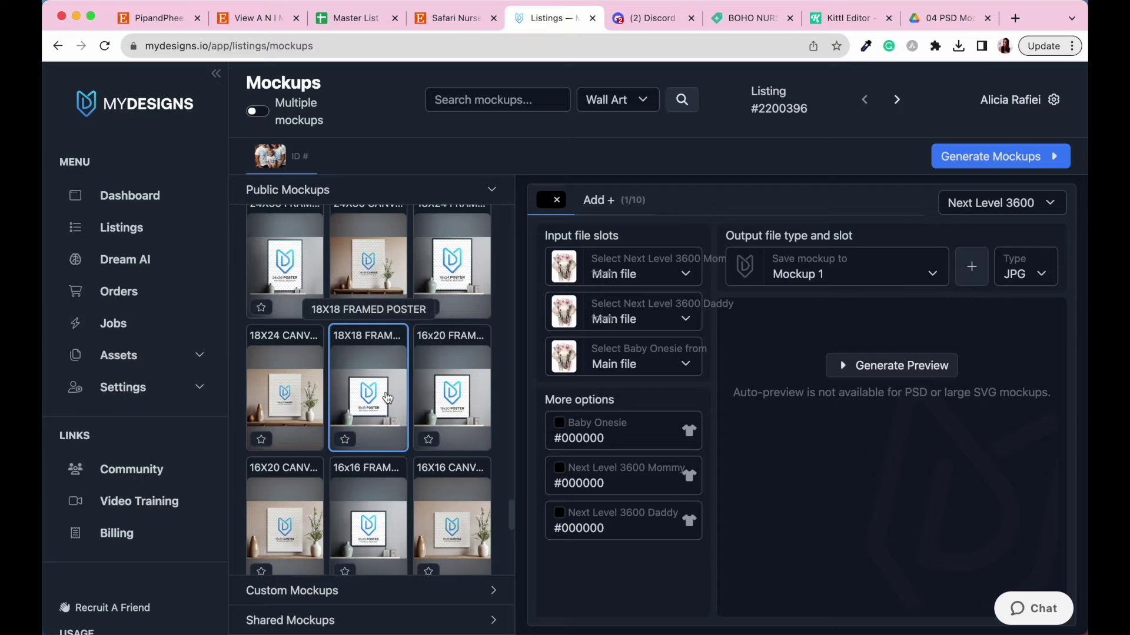
- Choose the 18X24 CANVAS mockup with the vase scene and use the 3:4 file as its input image
left_click(289, 406)
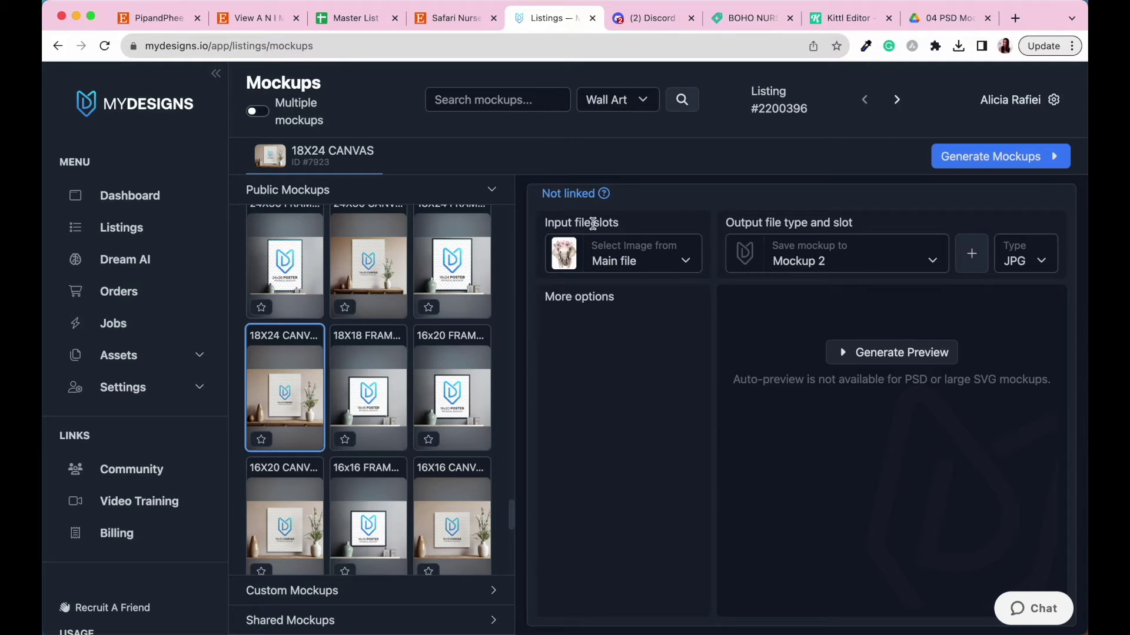
left_click(683, 261)
scroll(626, 341, "down", 5)
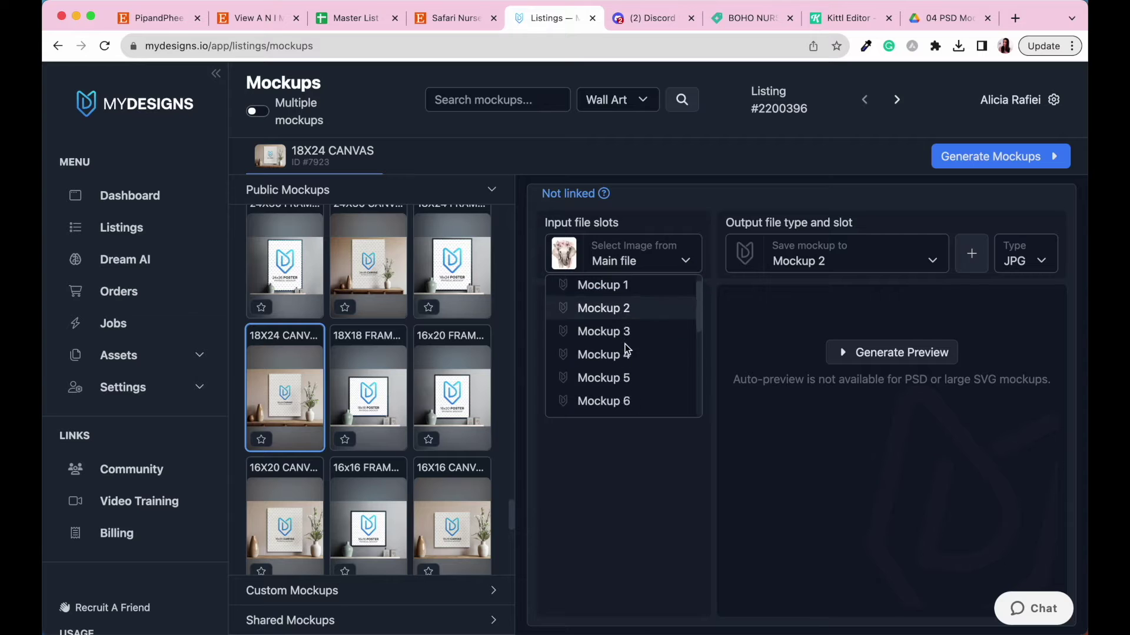
left_click(583, 362)
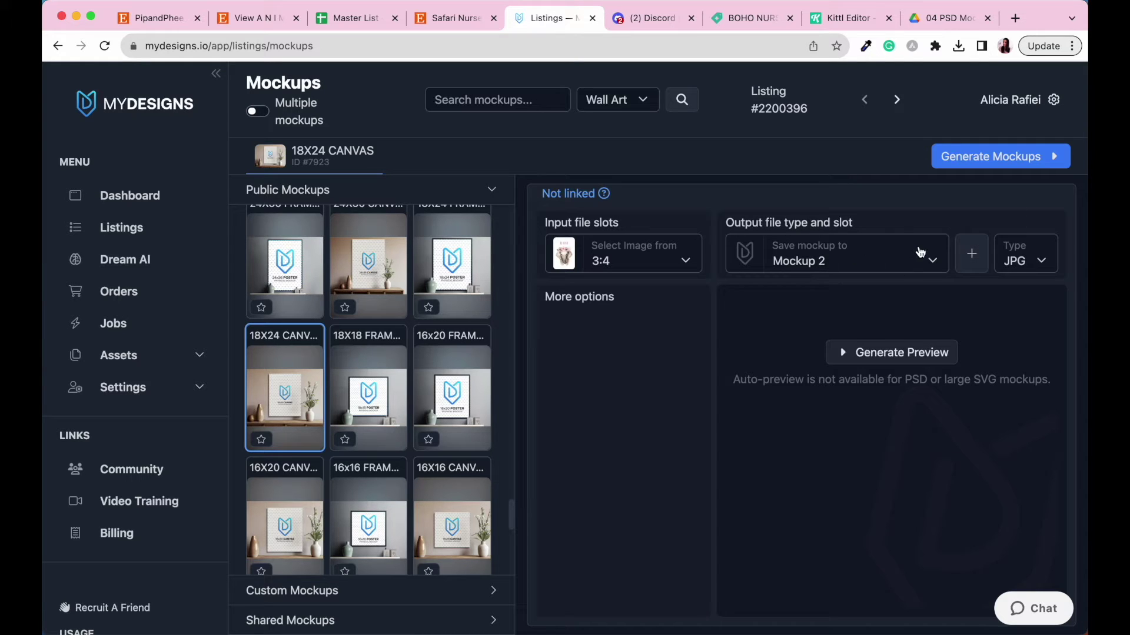
- Set the output to the Mockup 1 slot as PNG and generate a preview of the canvas mockup
left_click(933, 265)
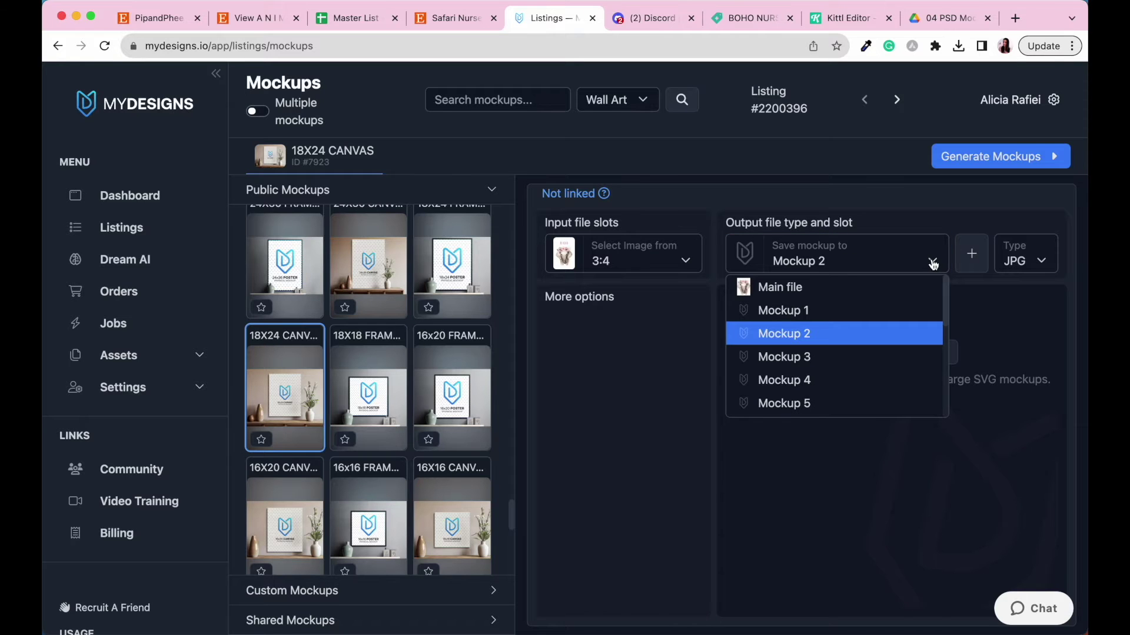
left_click(805, 313)
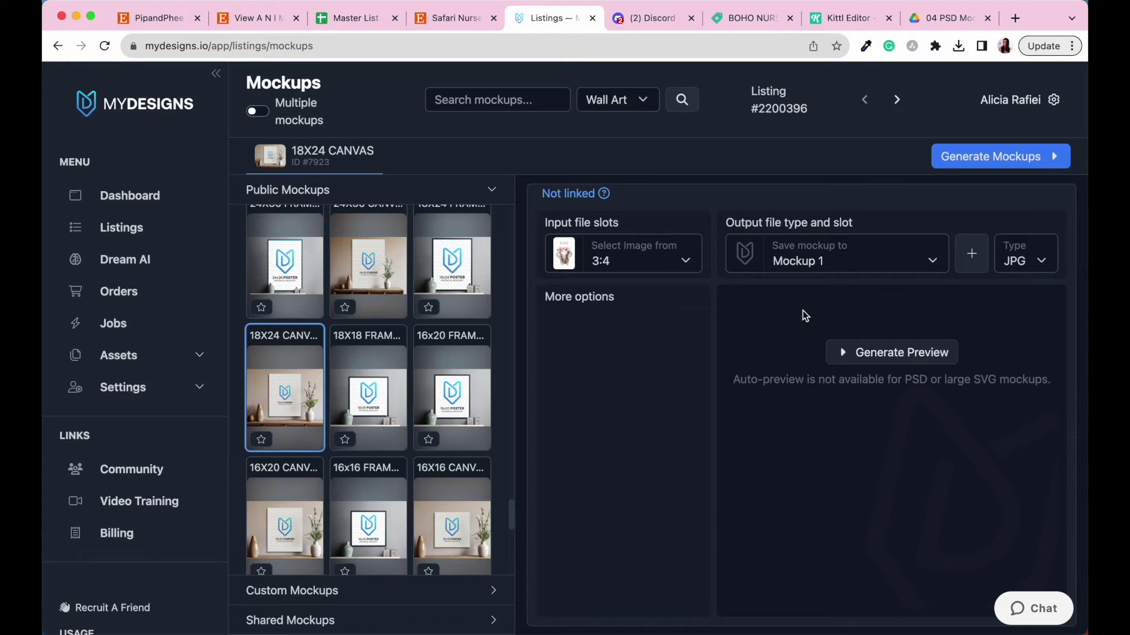
left_click(1042, 262)
left_click(1022, 312)
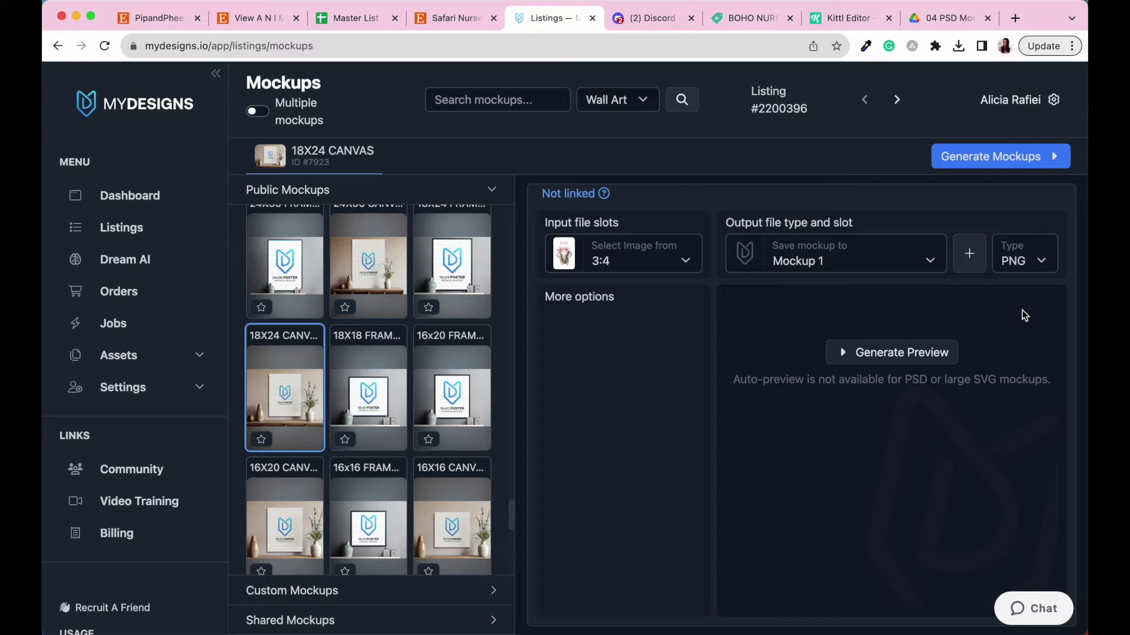
left_click(904, 359)
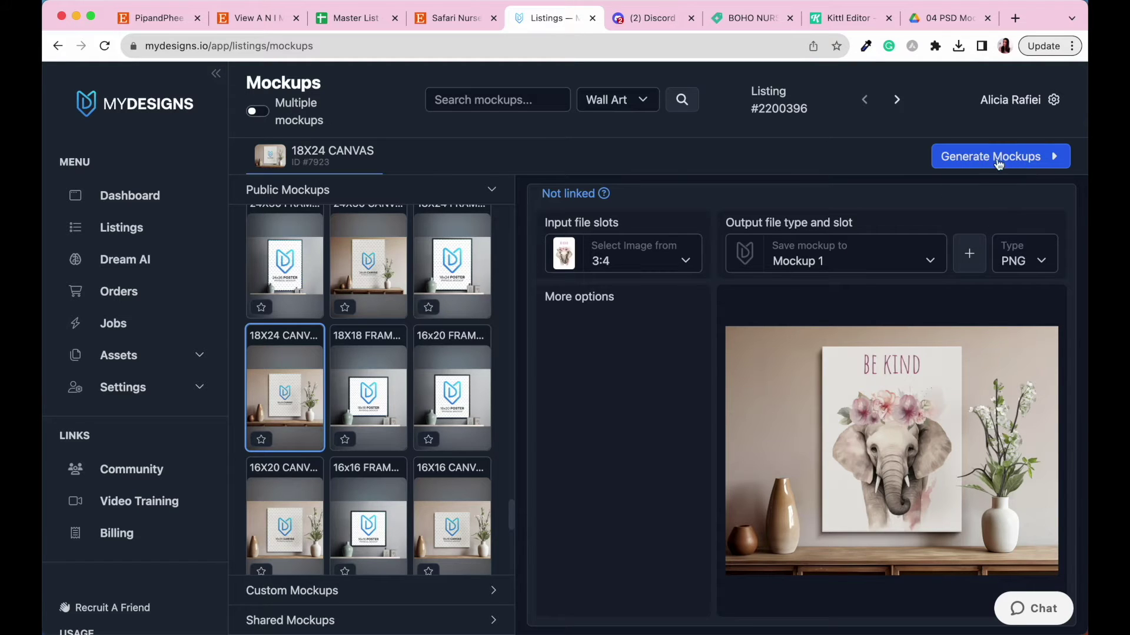
- Generate the mockups for the selected listings and confirm the action
left_click(1029, 162)
left_click(460, 224)
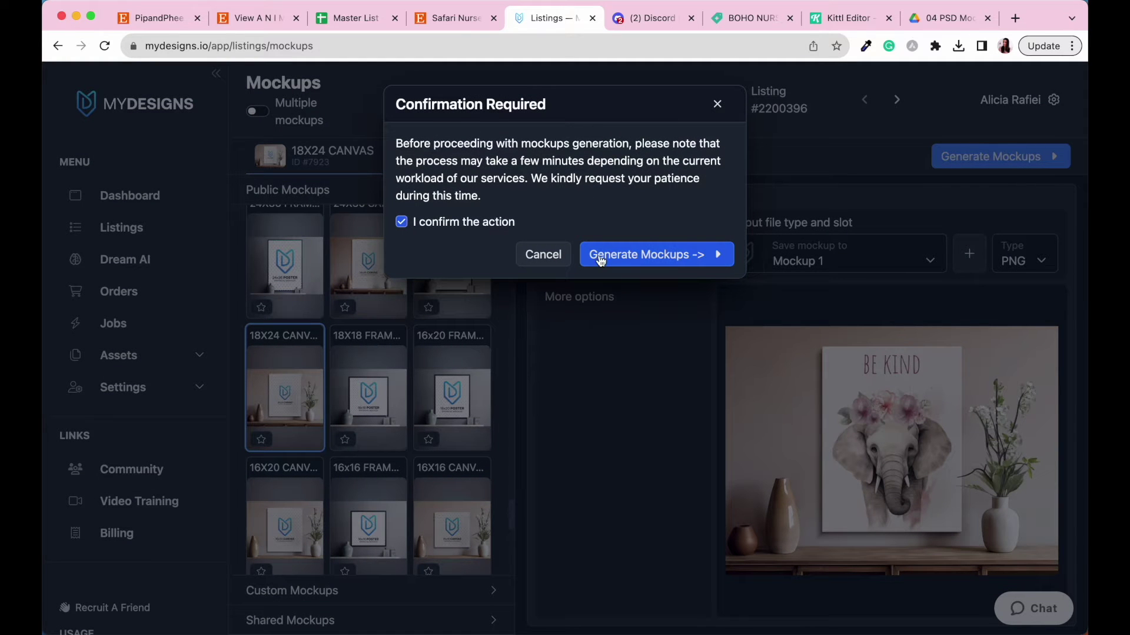
left_click(676, 261)
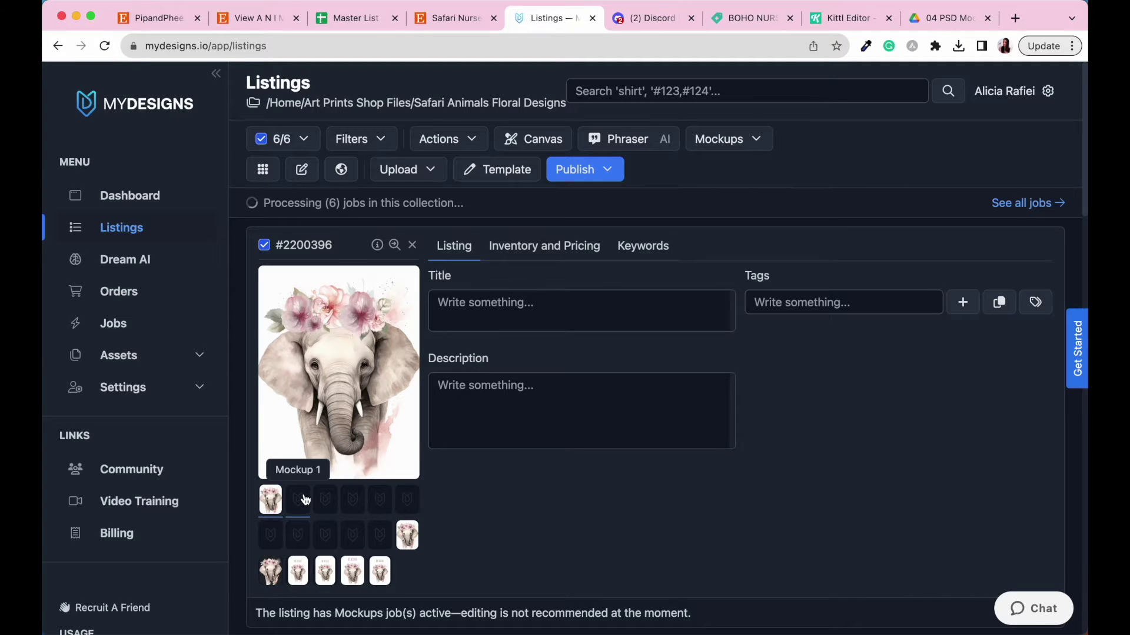
- Show the listings as a grid and display each listing's Mockup 1 image to review the generated mockups
left_click(301, 475)
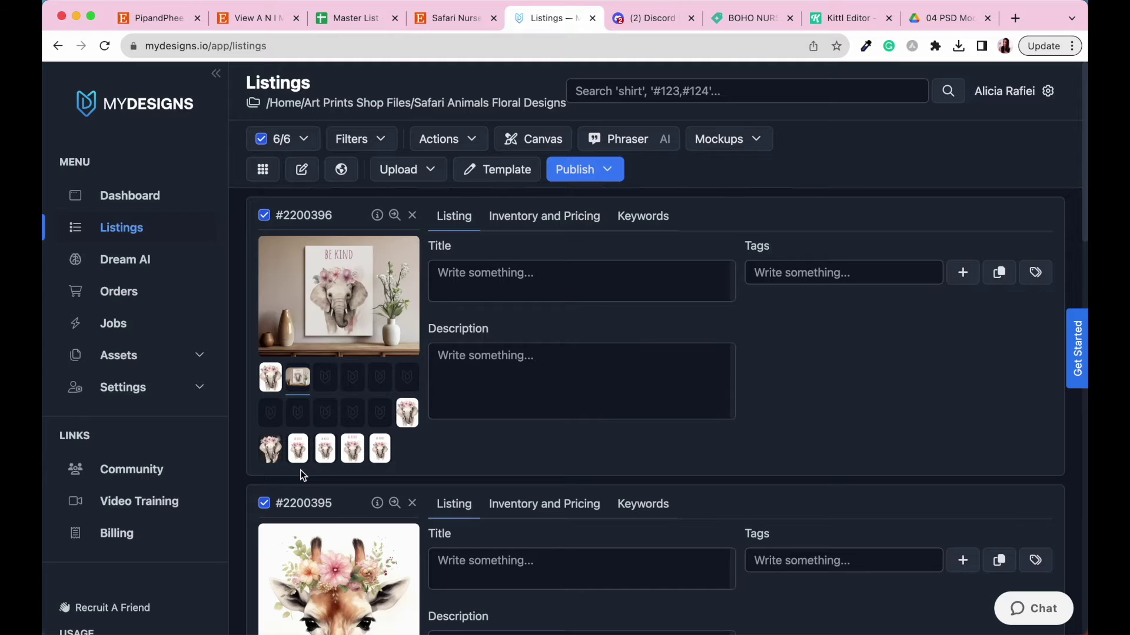
left_click(263, 169)
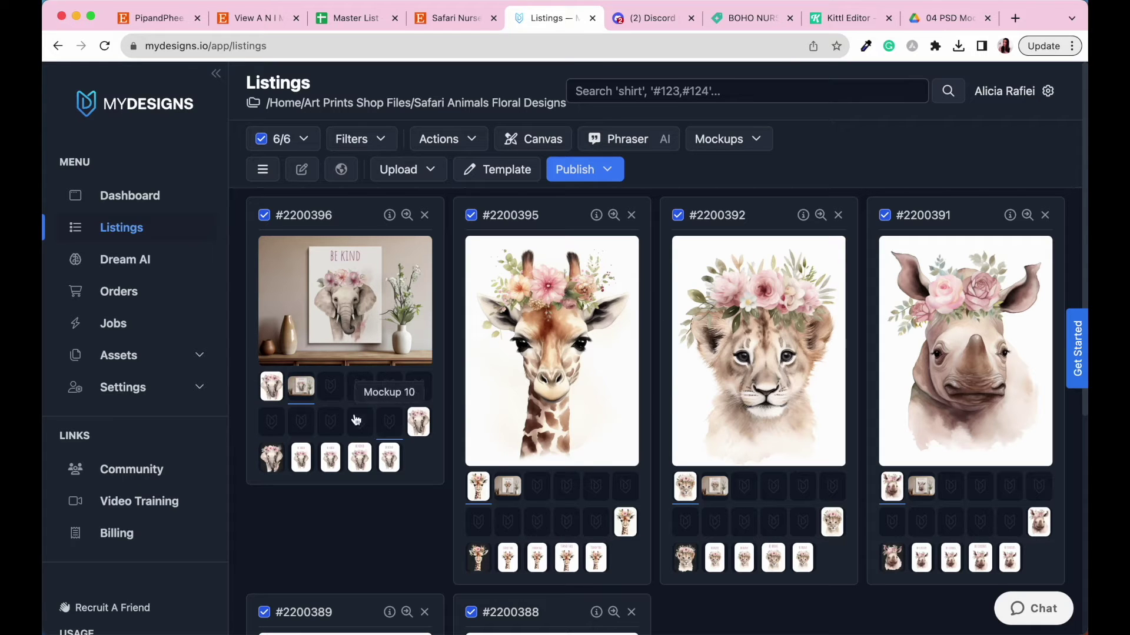
left_click(302, 391)
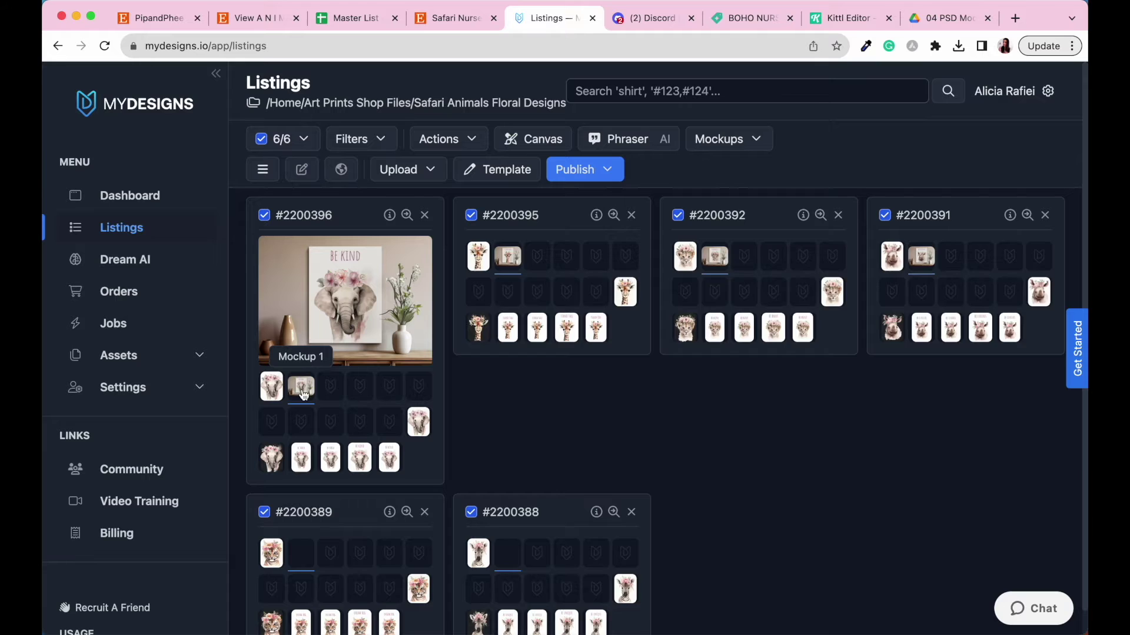
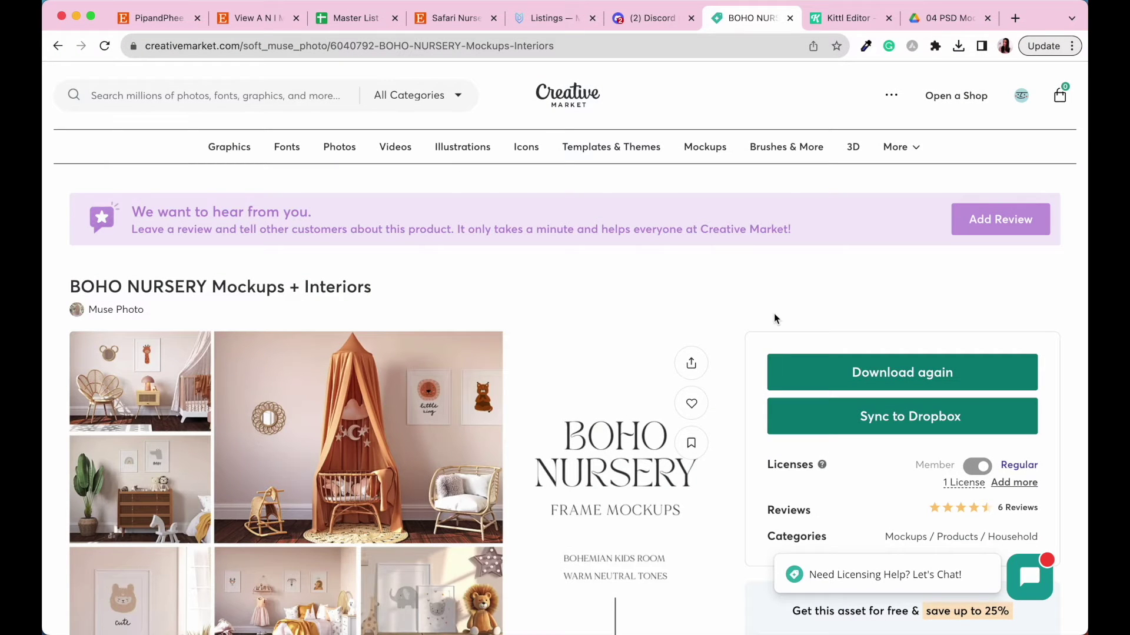
- Examine the BOHO NURSERY Mockups + Interiors product page on Creative Market
scroll(774, 317, "down", 2)
scroll(774, 317, "up", 2)
scroll(662, 320, "down", 3)
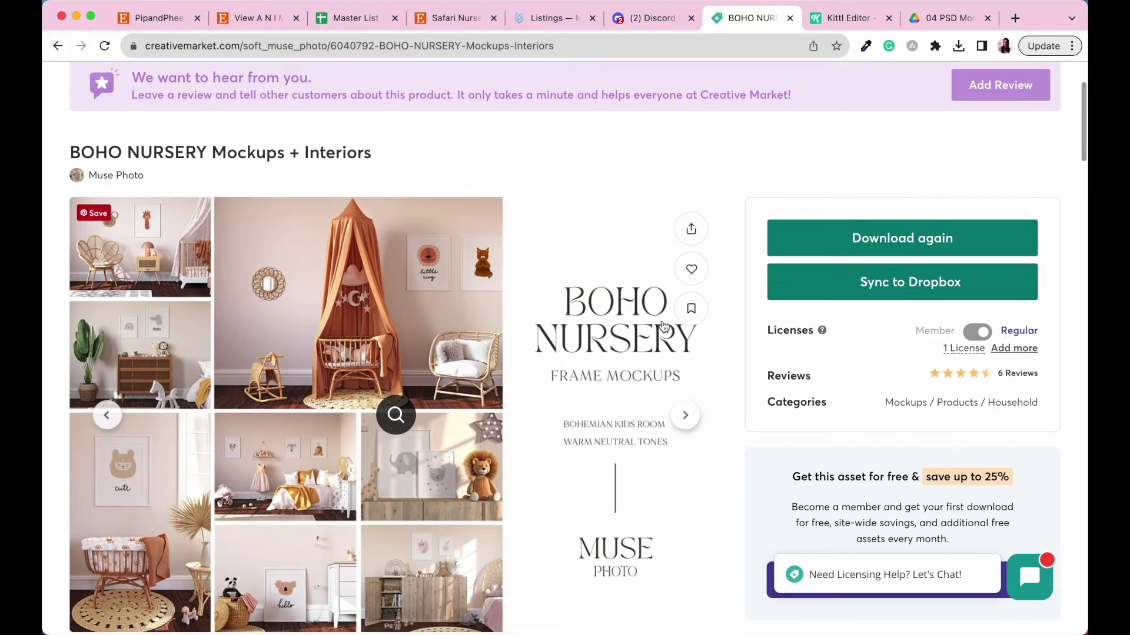
- Look over the preview images of the boho nursery frame mockups on the product page
scroll(663, 327, "up", 1)
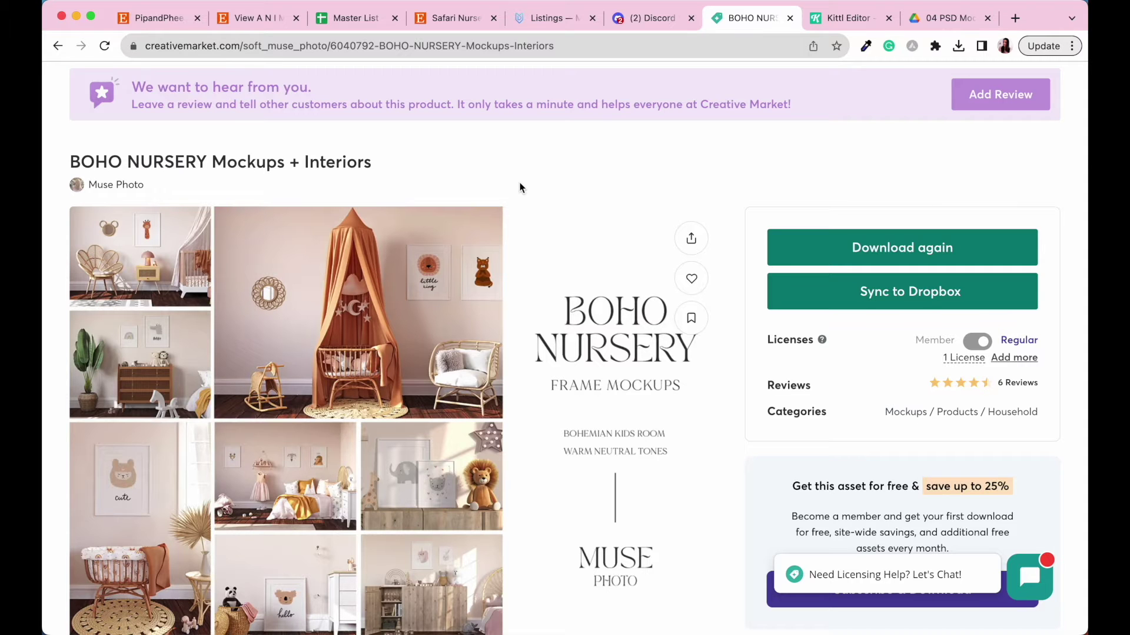
scroll(590, 181, "down", 3)
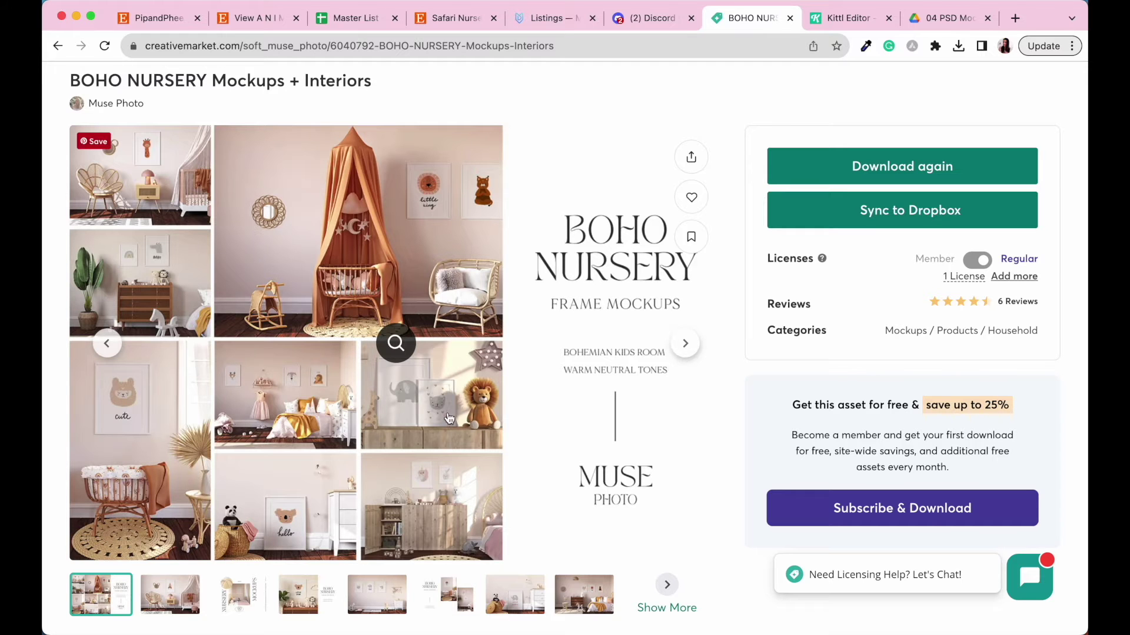
scroll(731, 371, "down", 1)
scroll(731, 369, "up", 1)
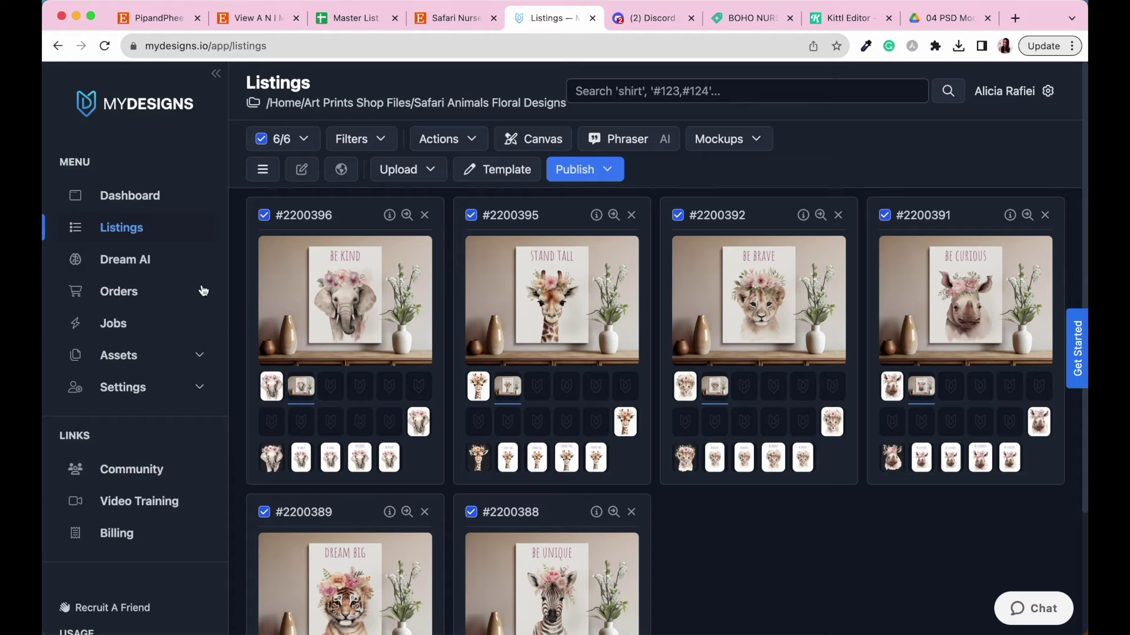
- Return to MyDesigns, filter the mockup assets to Wall Art and open the upload requirements for a custom mockup
left_click(199, 357)
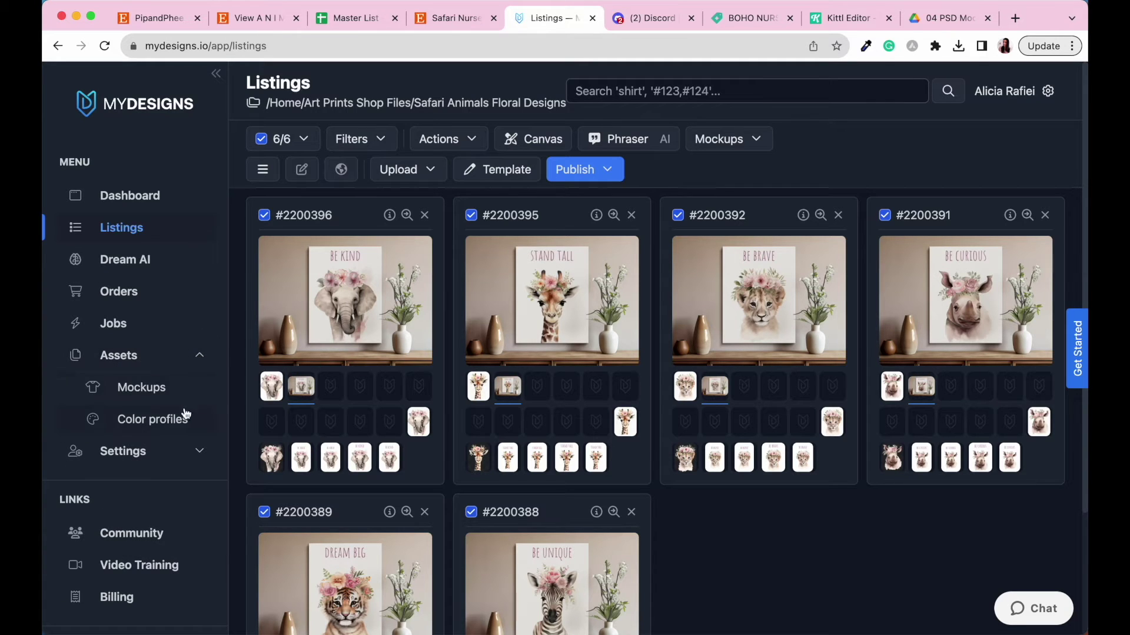
left_click(155, 393)
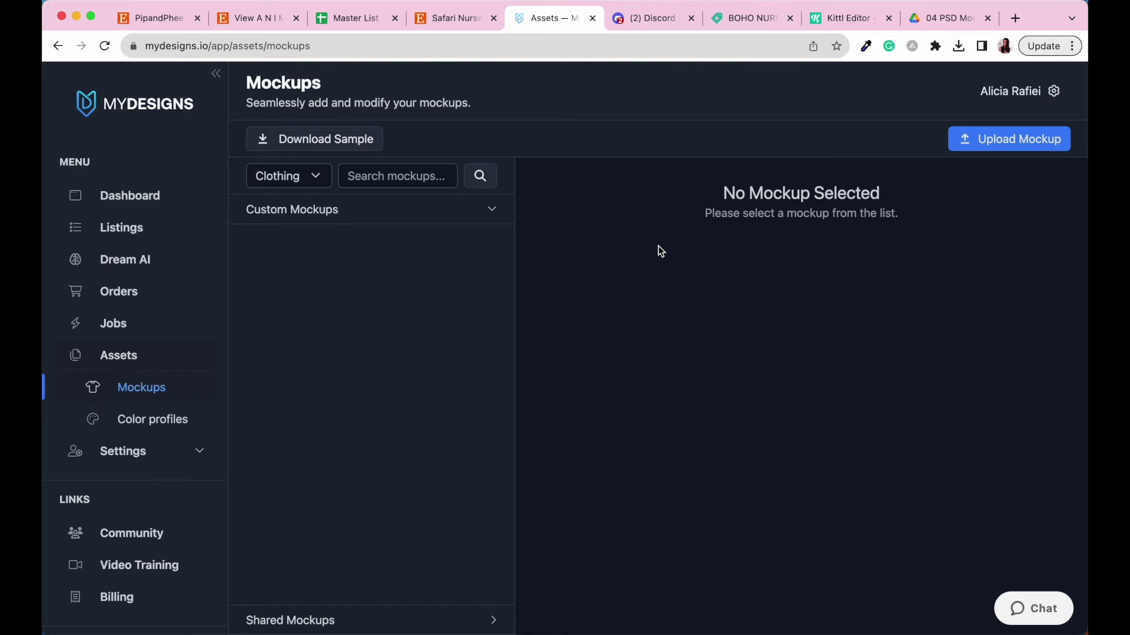
left_click(316, 179)
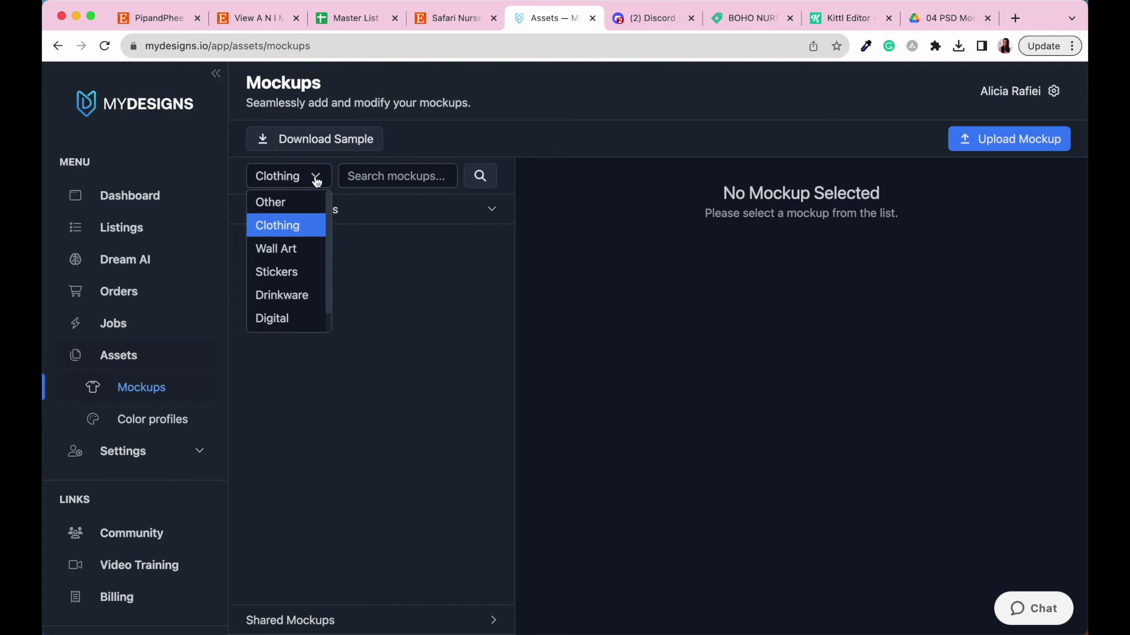
left_click(281, 252)
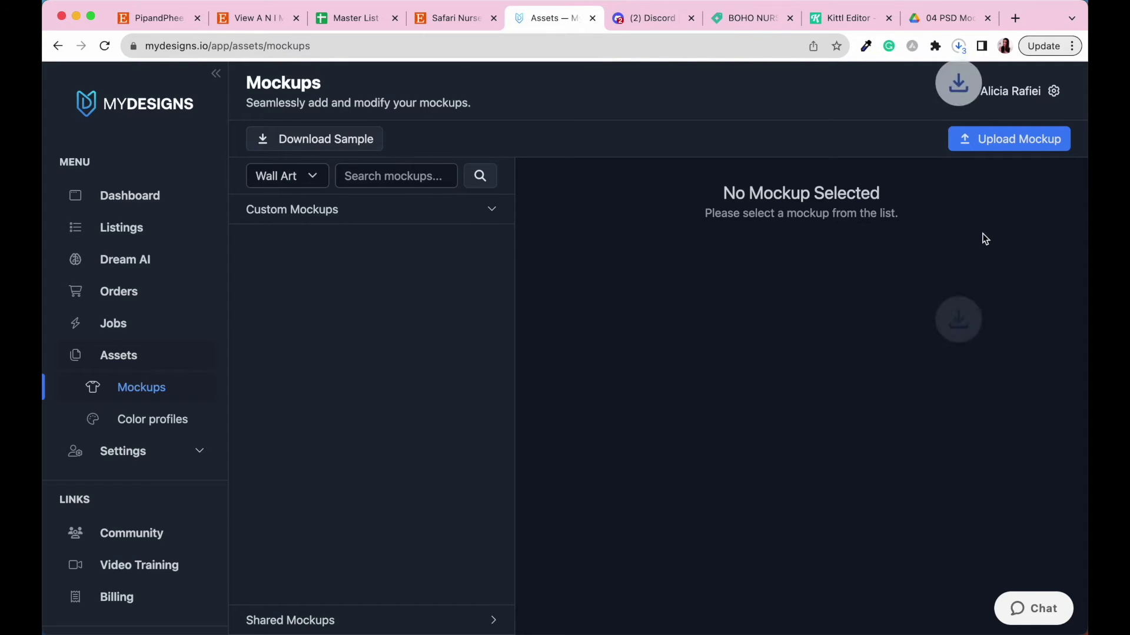
left_click(981, 145)
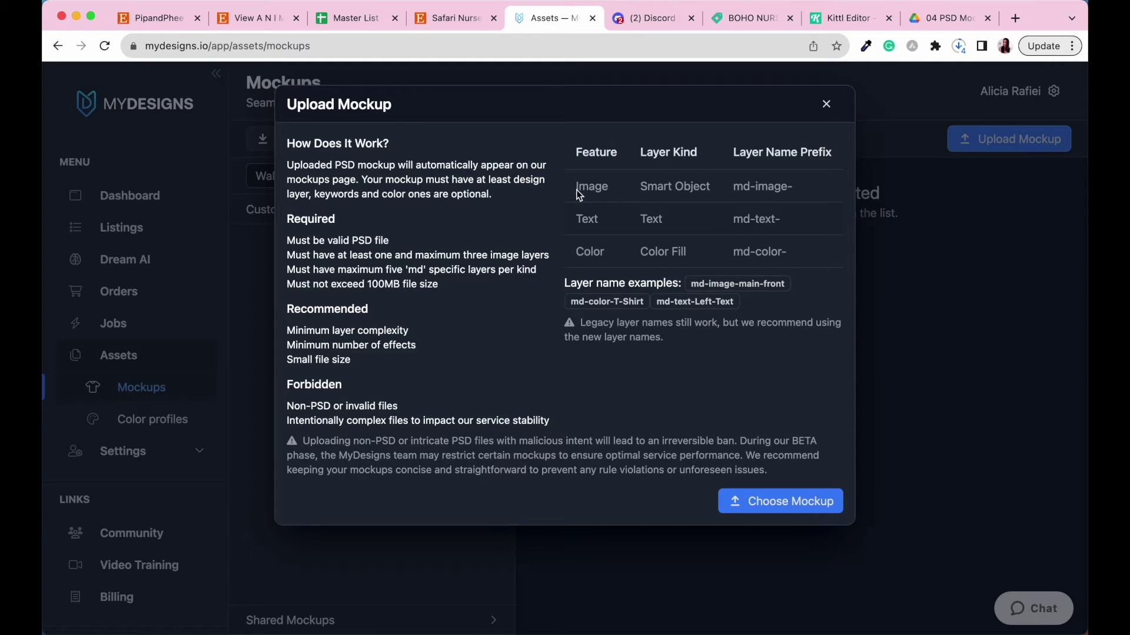
- Check the layer kind required for images and copy the layer name prefix md-image-
left_click_drag(639, 187, 719, 190)
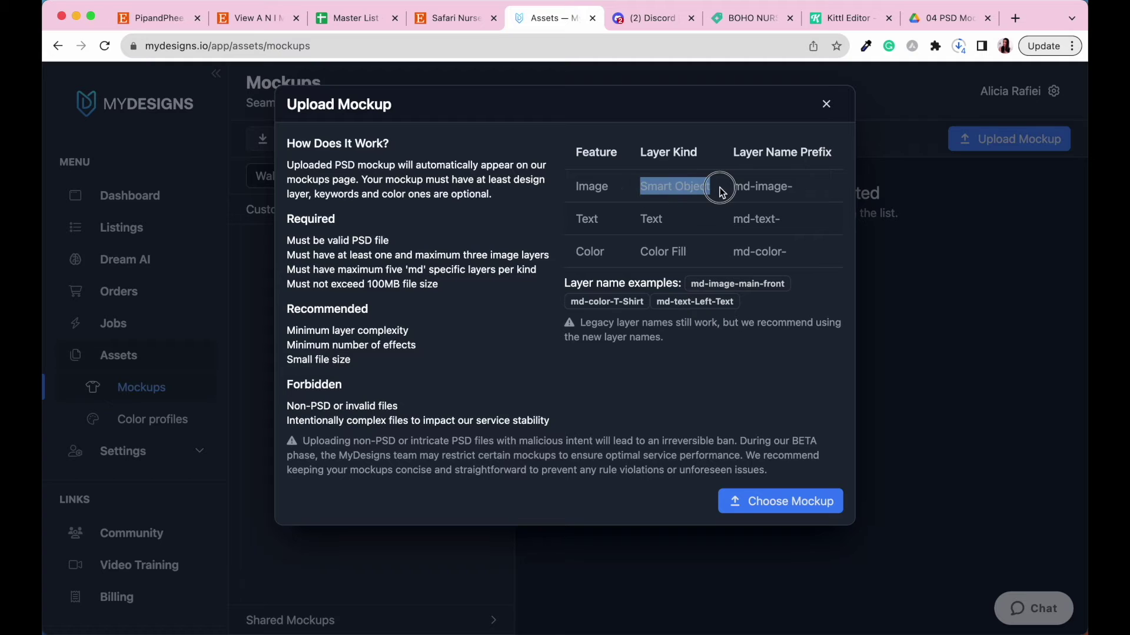
left_click(788, 169)
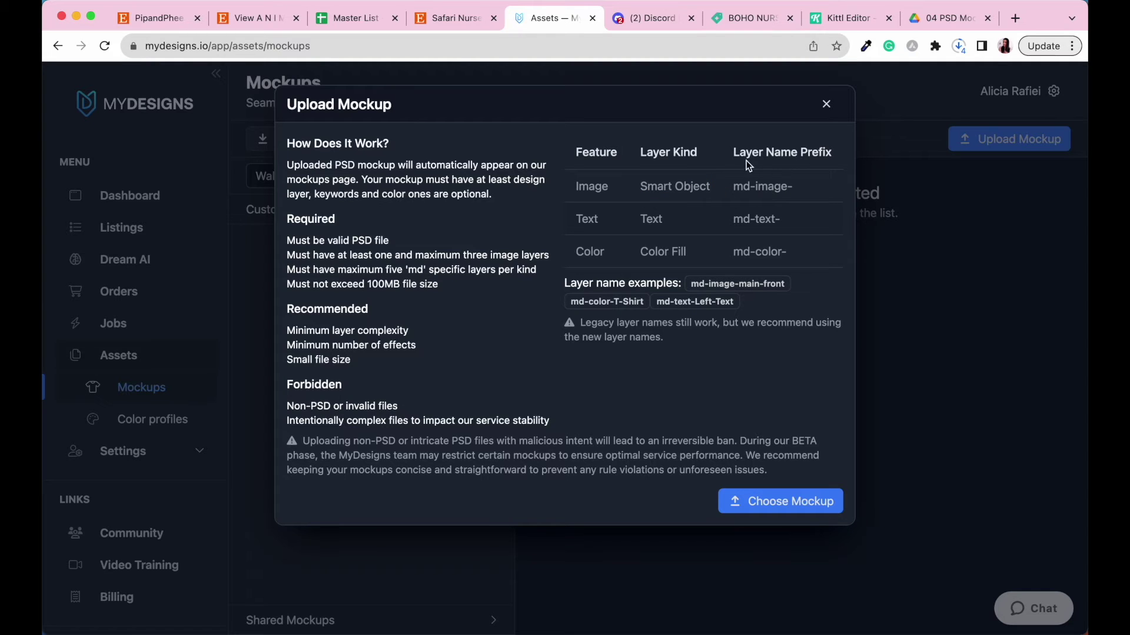
left_click_drag(735, 188, 791, 197)
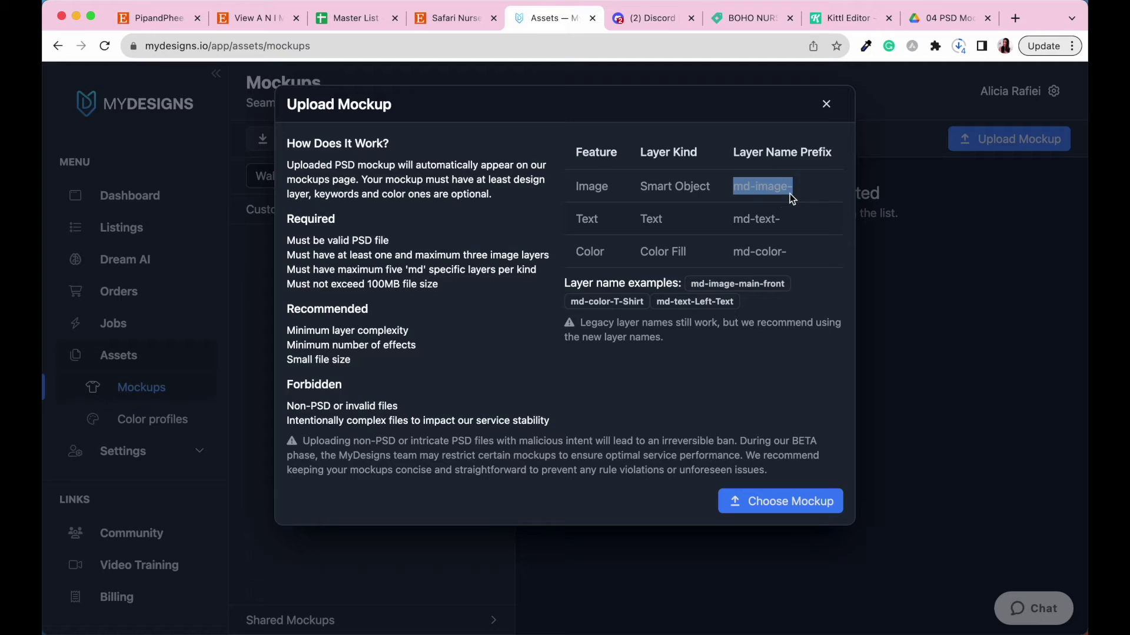
left_click(813, 194)
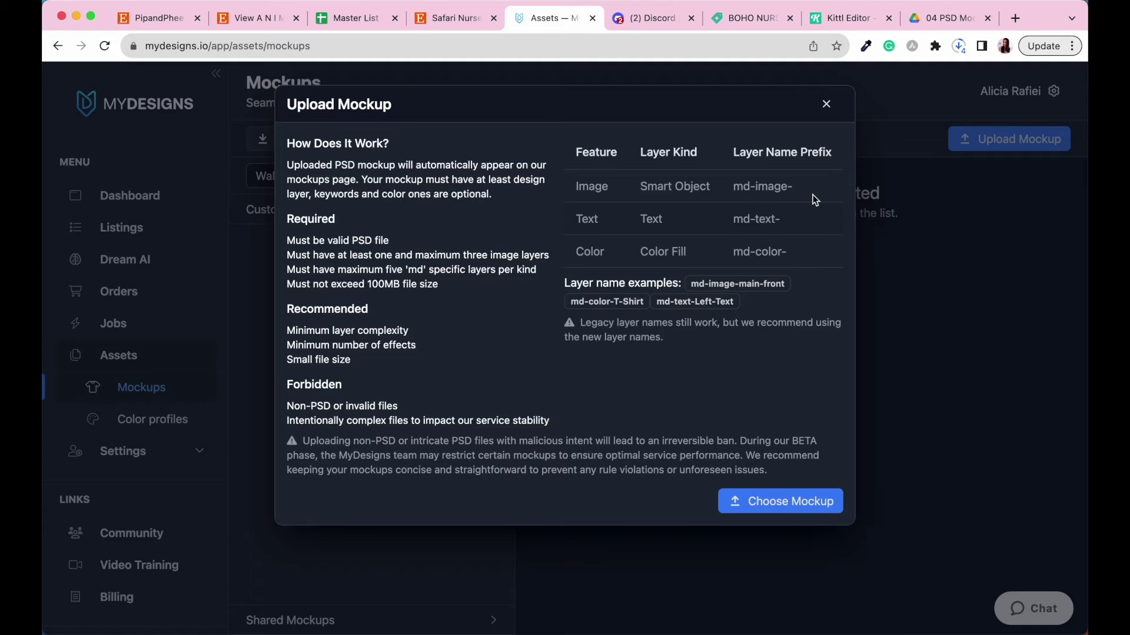
left_click_drag(735, 190, 796, 199)
key("super+c")
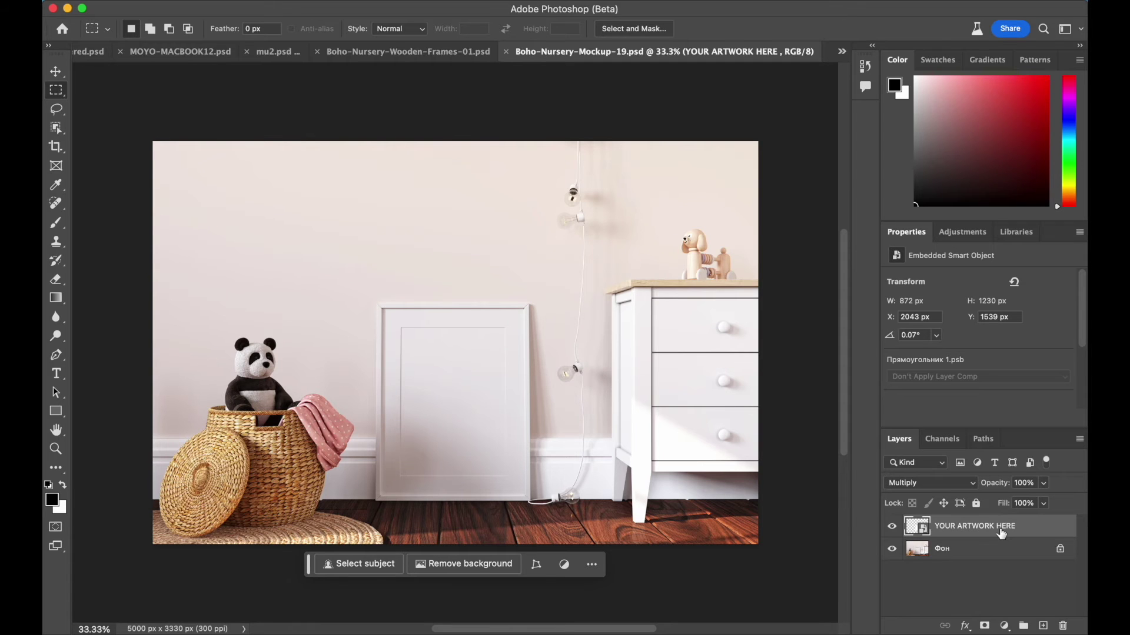
- In Photoshop, rename the YOUR ARTWORK HERE smart object layer to md-image-1 and save the file as Boho-Nursery-Mockup-1.psd
double_click(972, 530)
key("super+v")
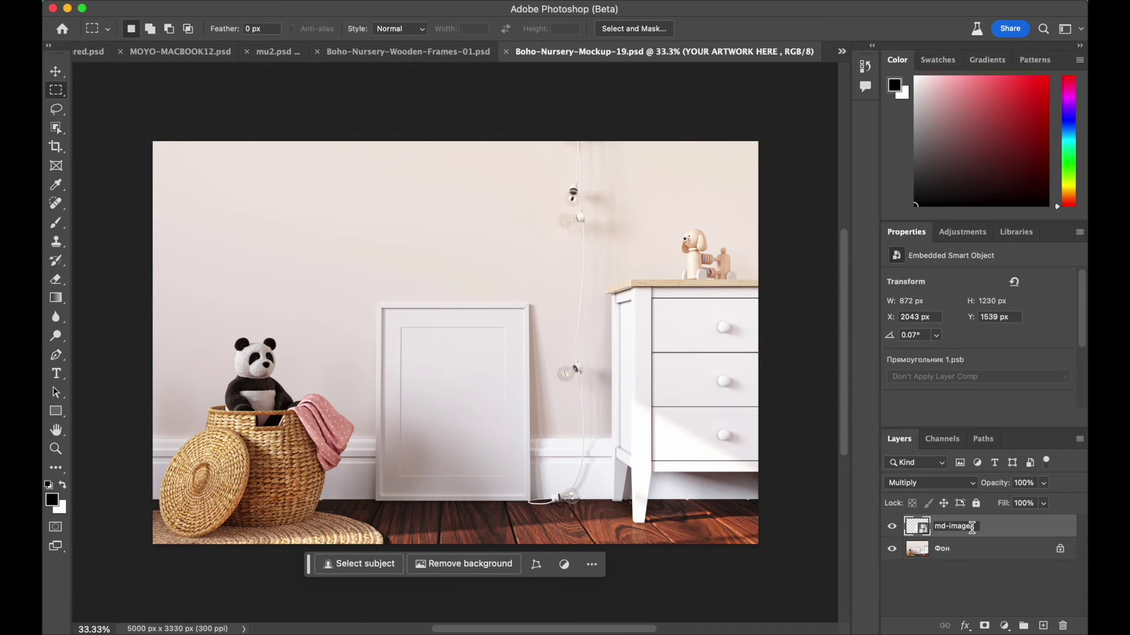
type("-")
left_click(110, 86)
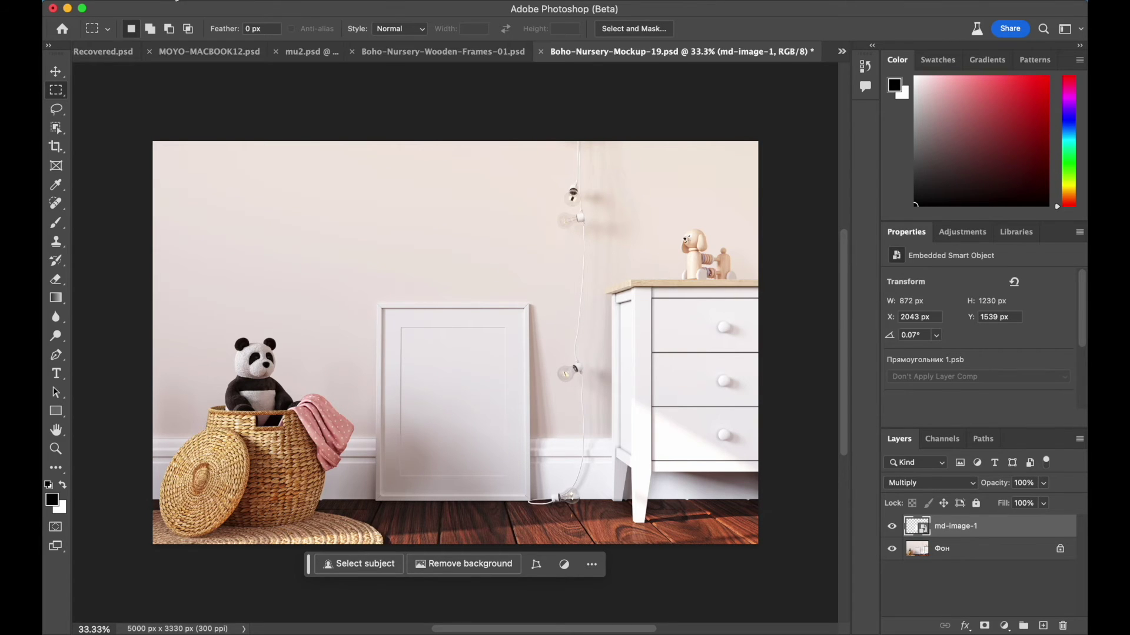
left_click(194, 0)
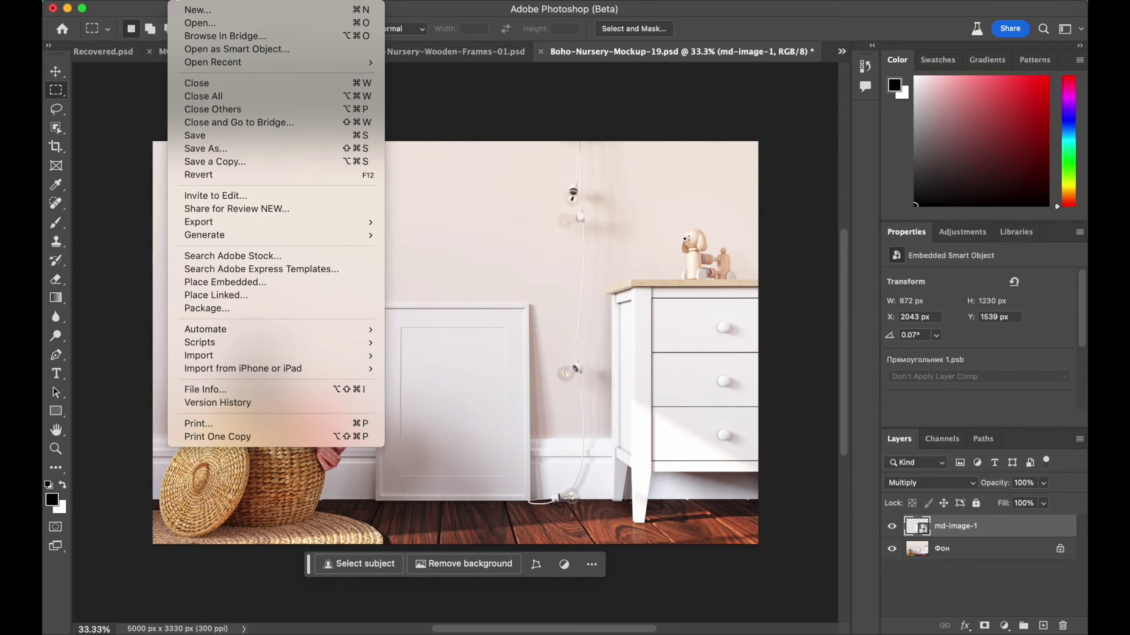
left_click(217, 150)
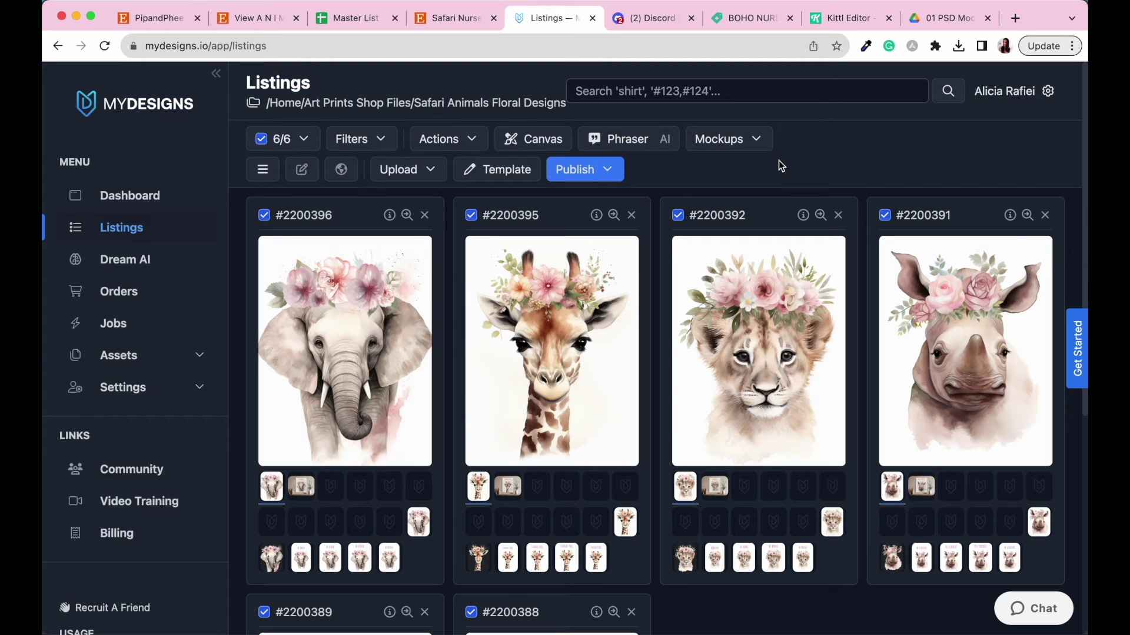
- In the MyDesigns mockup assets, choose Boho-Nursery-Mockup-1.psd from the Desktop as the new mockup to upload
left_click(200, 360)
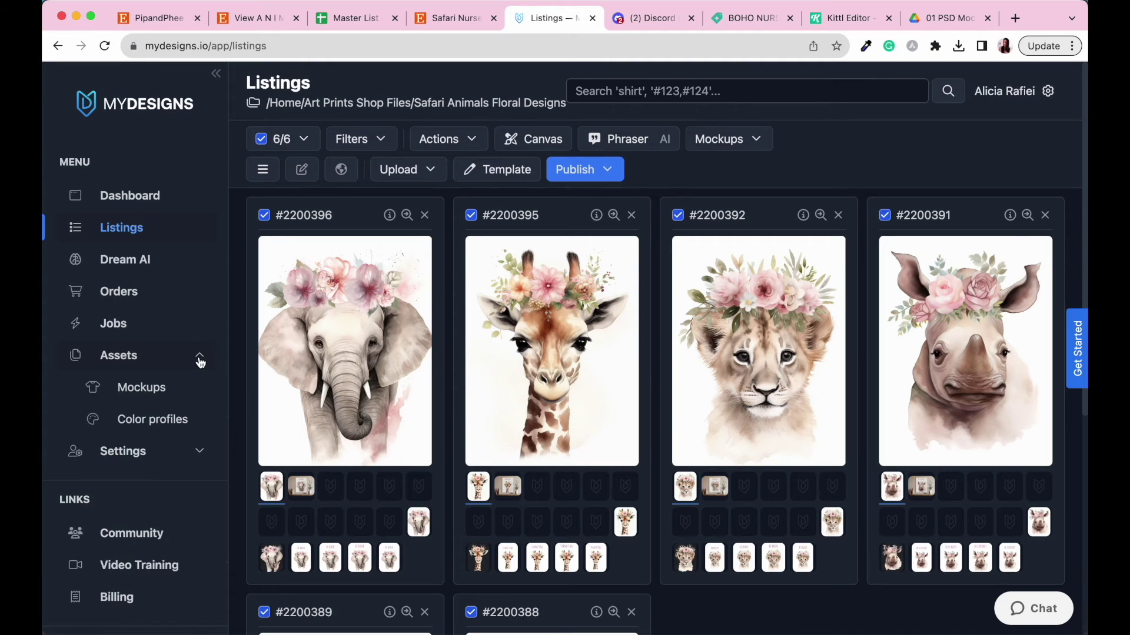
left_click(122, 395)
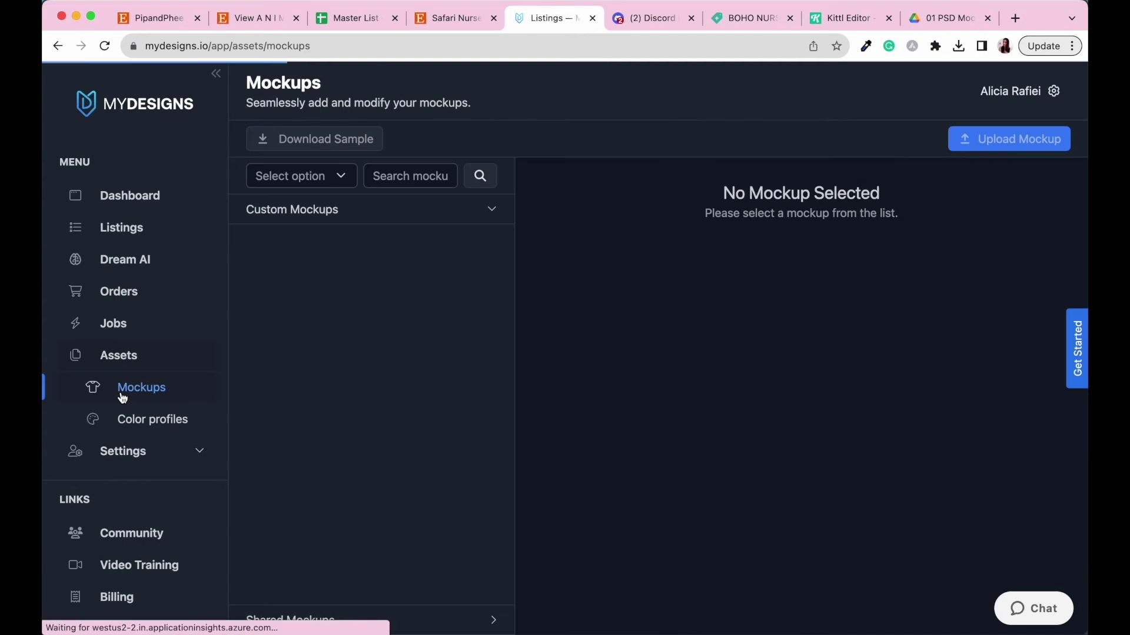
left_click(1030, 139)
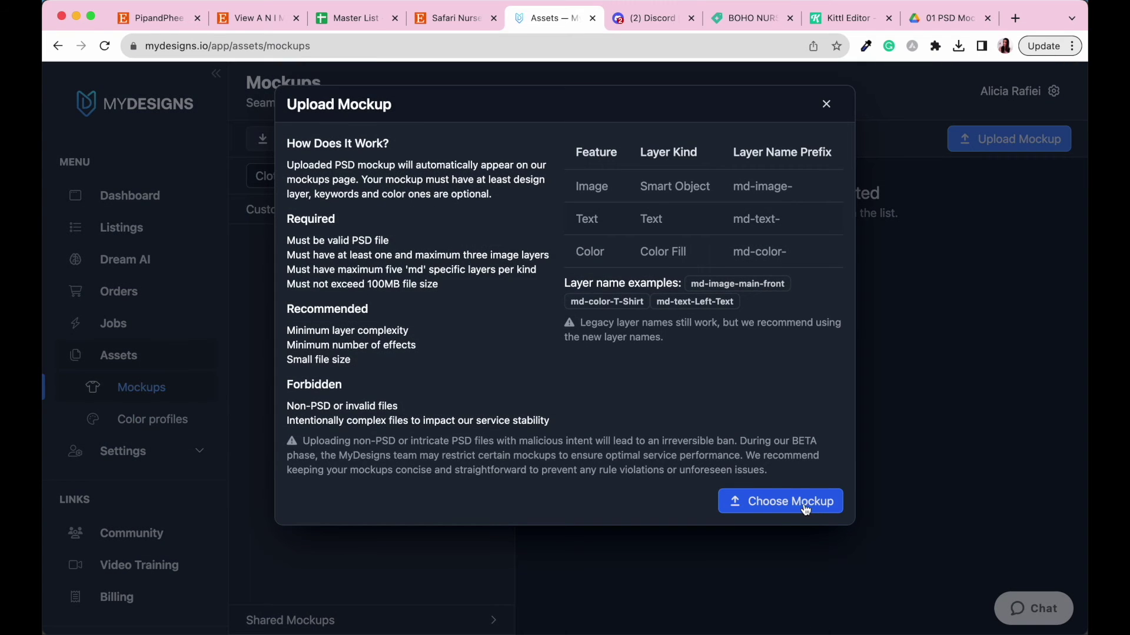
left_click(807, 507)
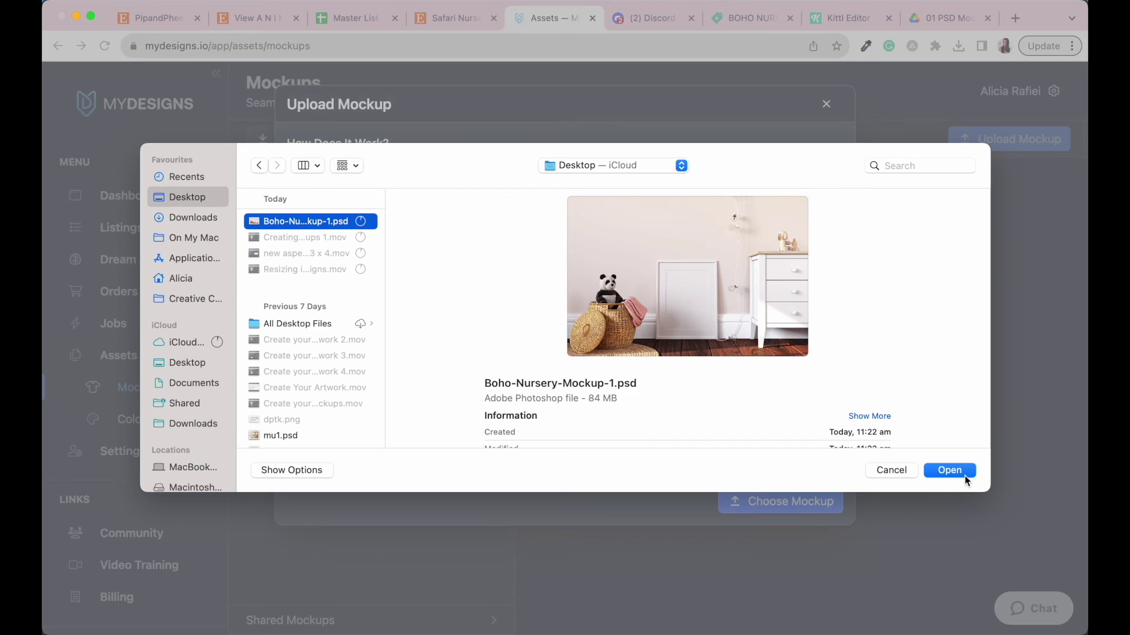
left_click(963, 473)
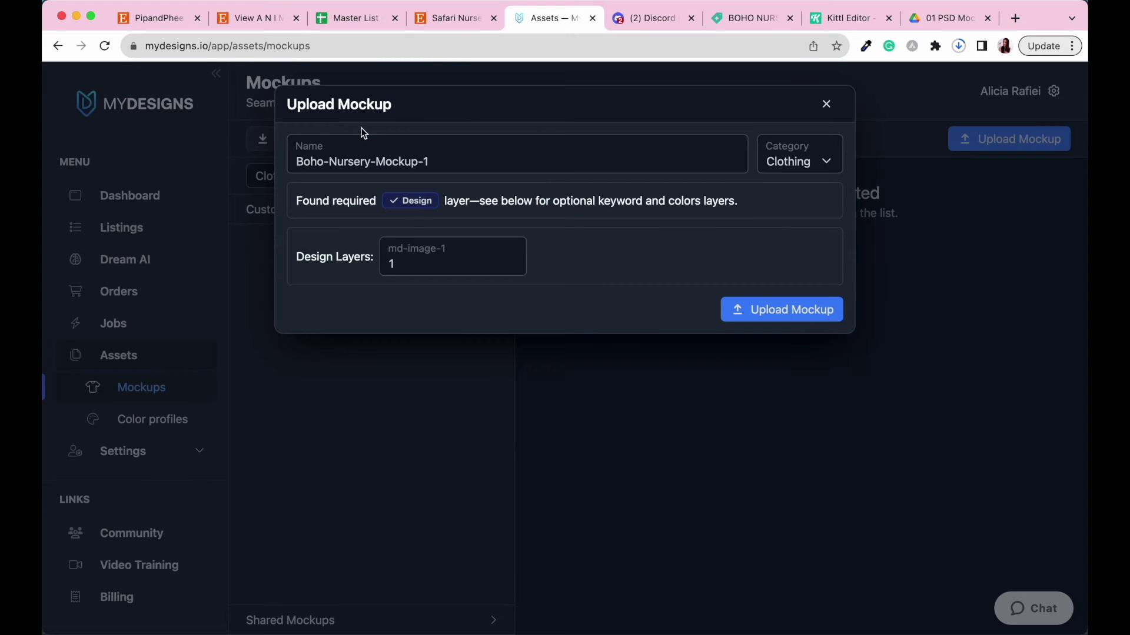
- Name the new mockup Boho Nursery Mockup 1, with spaces in place of the hyphens
left_click(333, 162)
key("BackSpace")
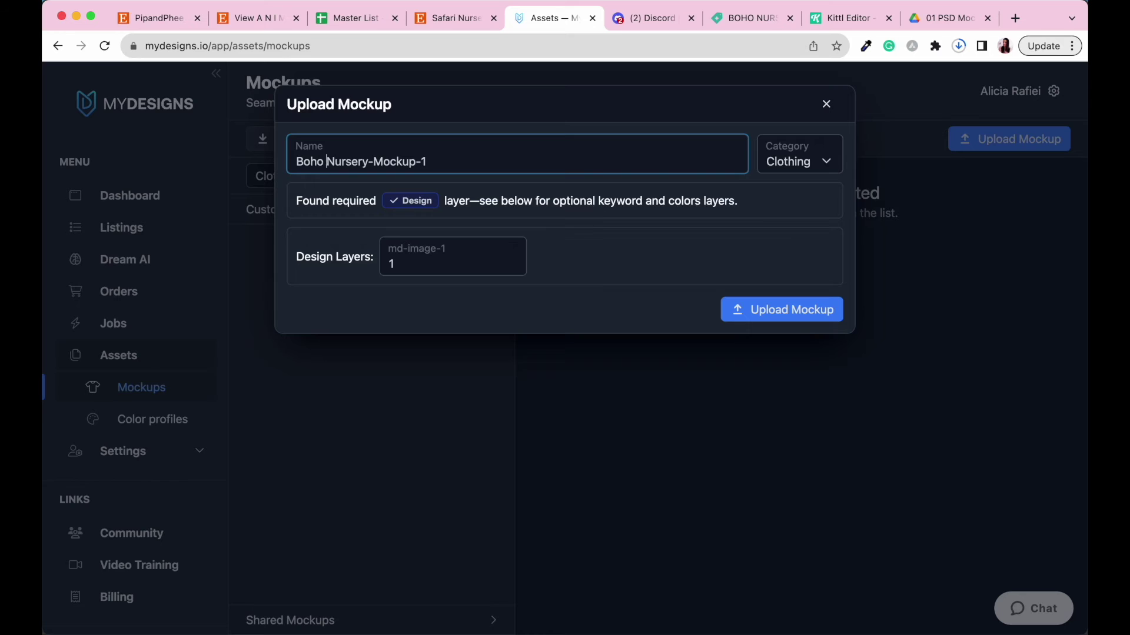
left_click(372, 164)
key("BackSpace")
left_click(419, 162)
key("BackSpace")
- Upload the mockup in the Wall Art category and filter the custom mockups list to Wall Art
left_click(820, 167)
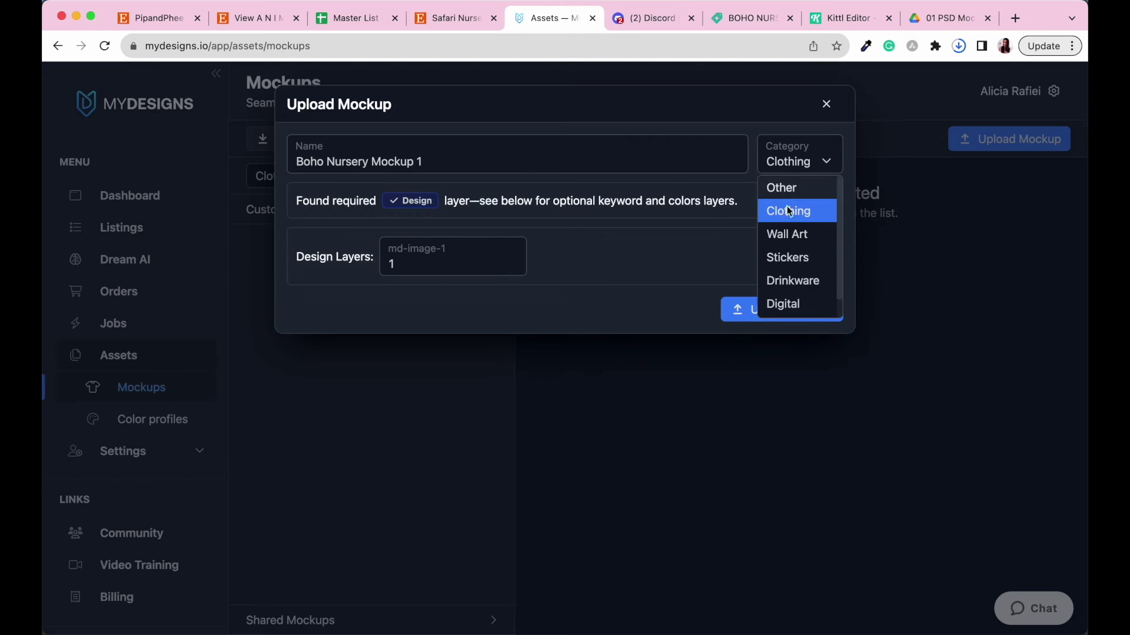
left_click(780, 234)
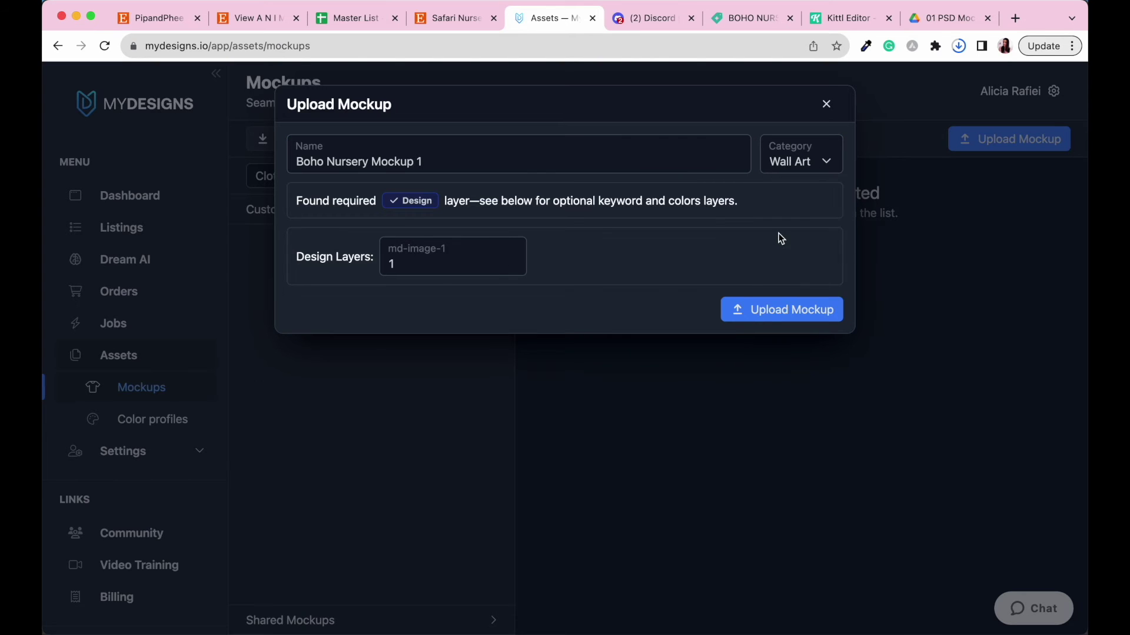
left_click(771, 314)
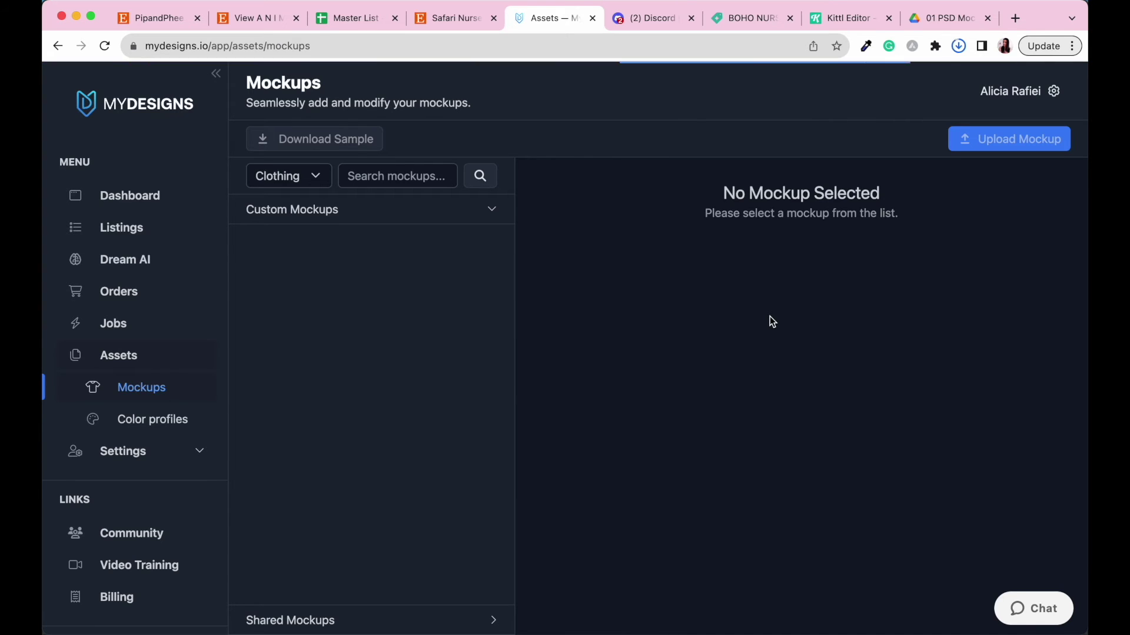
left_click(310, 177)
left_click(283, 254)
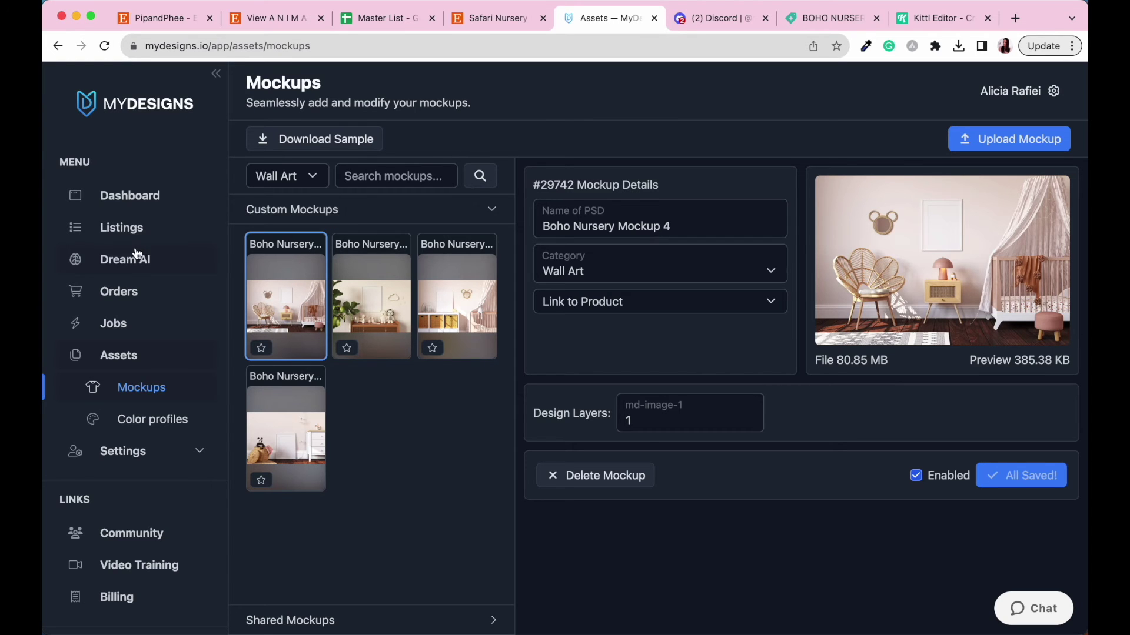
- Start creating image mockups for the selected Safari Animals Floral listings and filter the available mockups to Wall Art
left_click(122, 229)
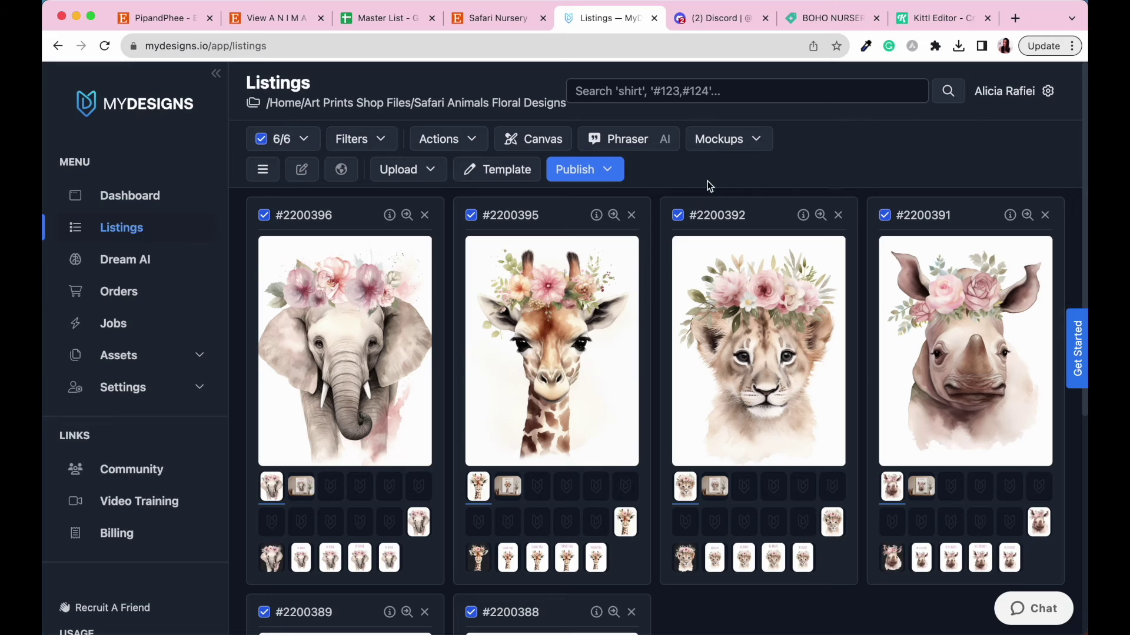
left_click(755, 142)
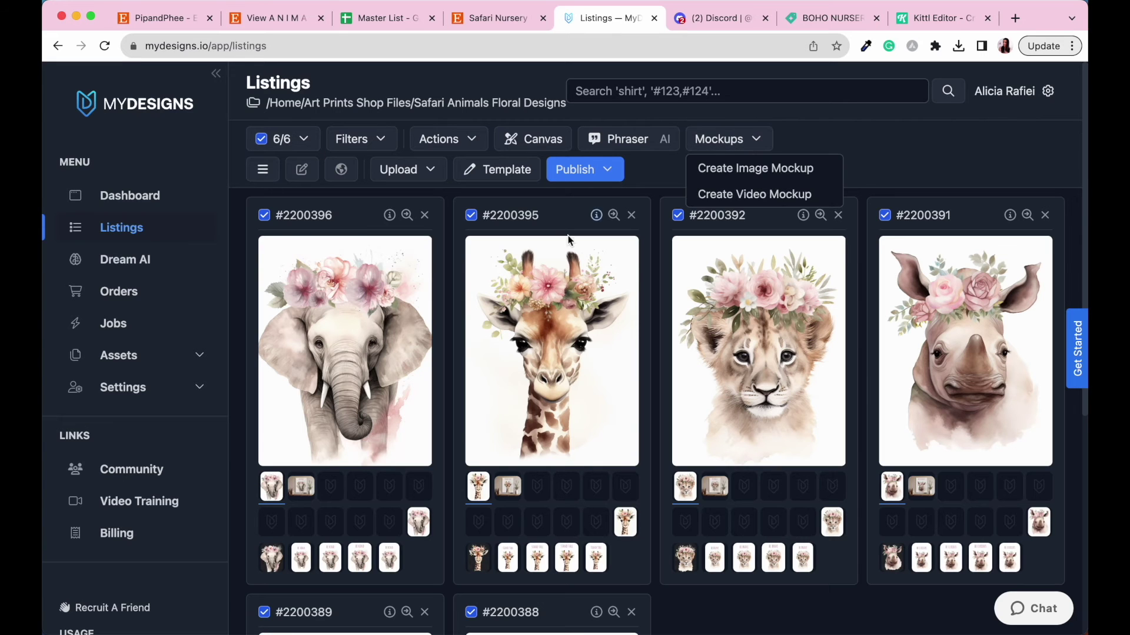
left_click(754, 170)
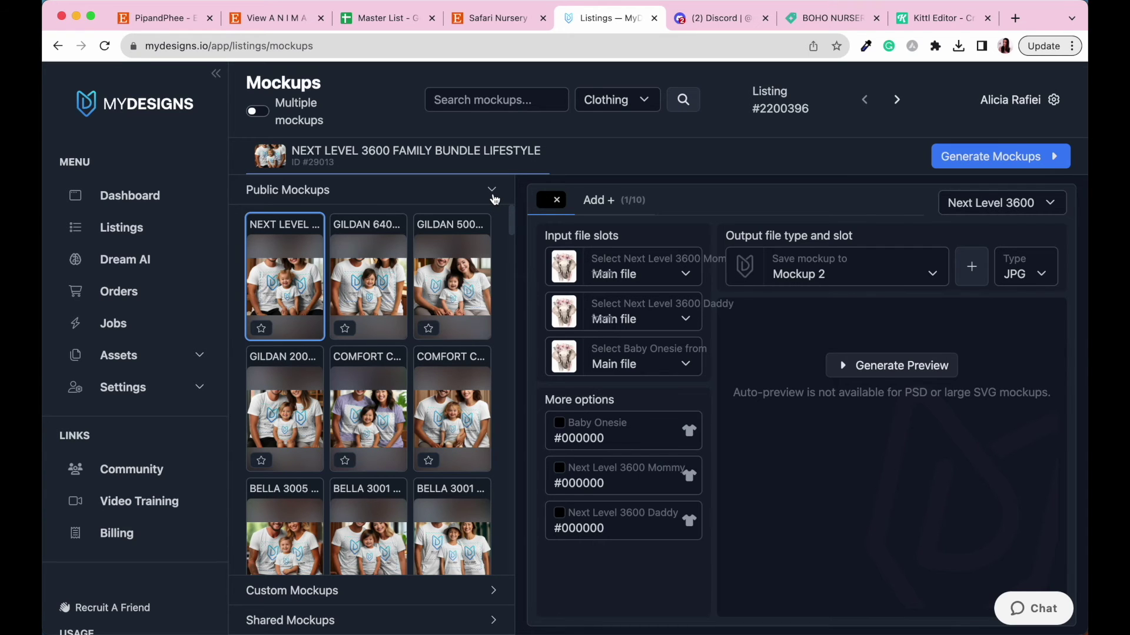
left_click(644, 100)
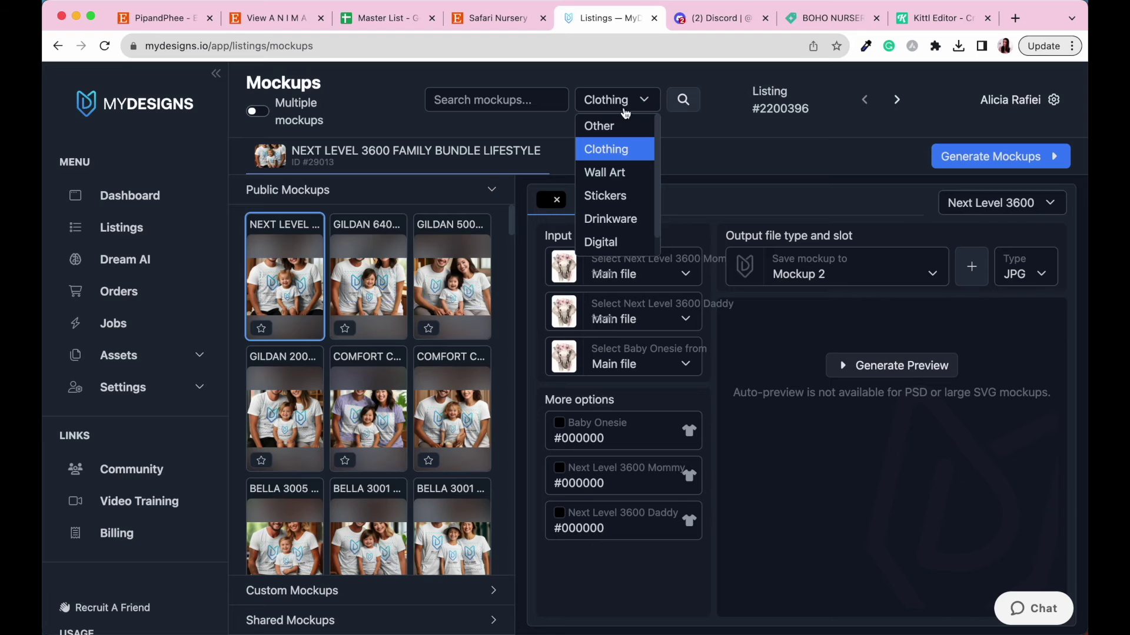
left_click(609, 172)
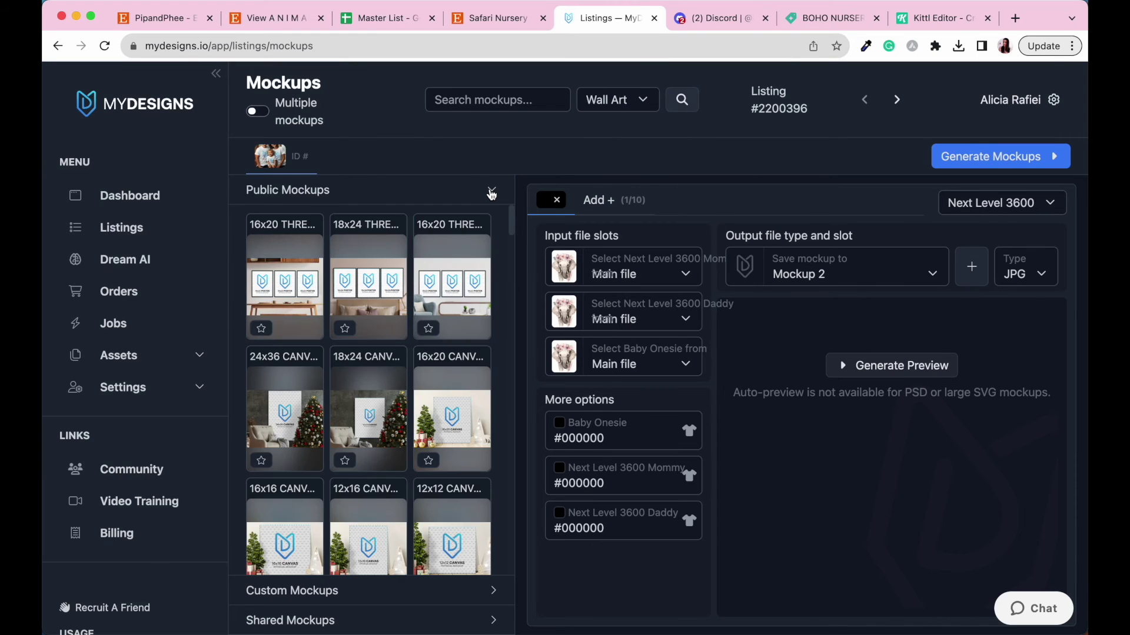
- Show the custom mockups instead of the public ones and enable the use of multiple mockups
left_click(492, 191)
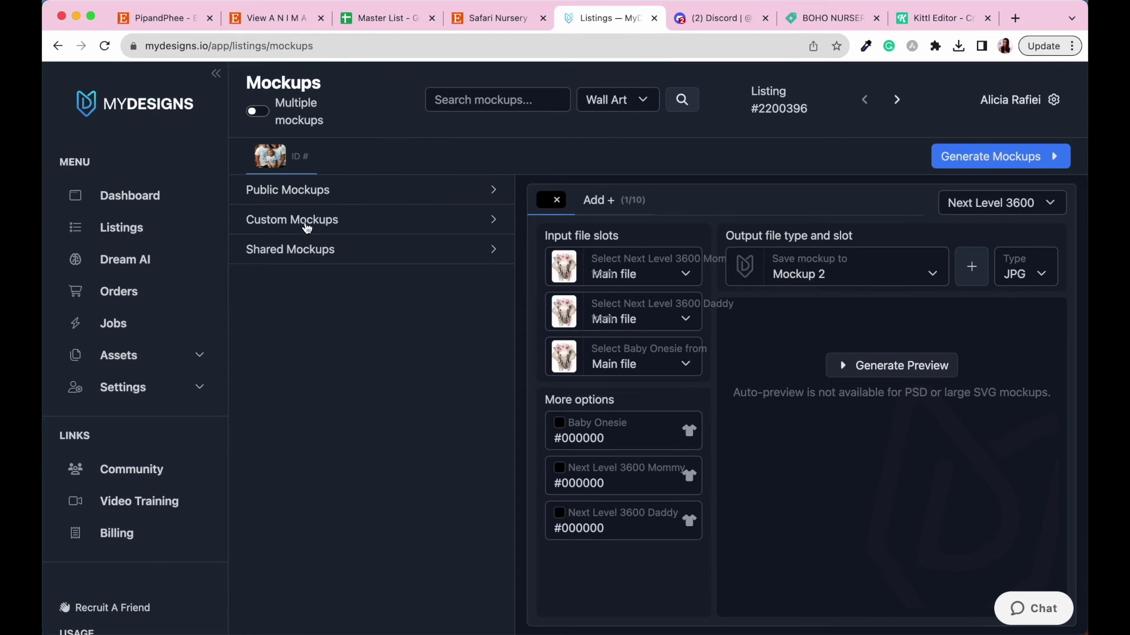
left_click(492, 222)
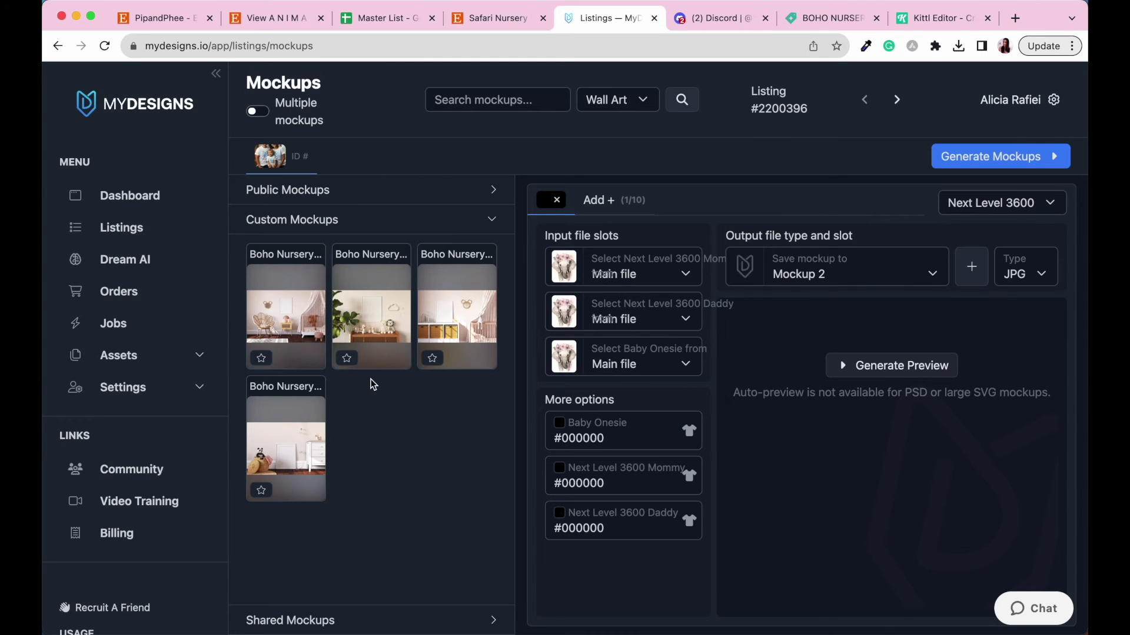
left_click(253, 117)
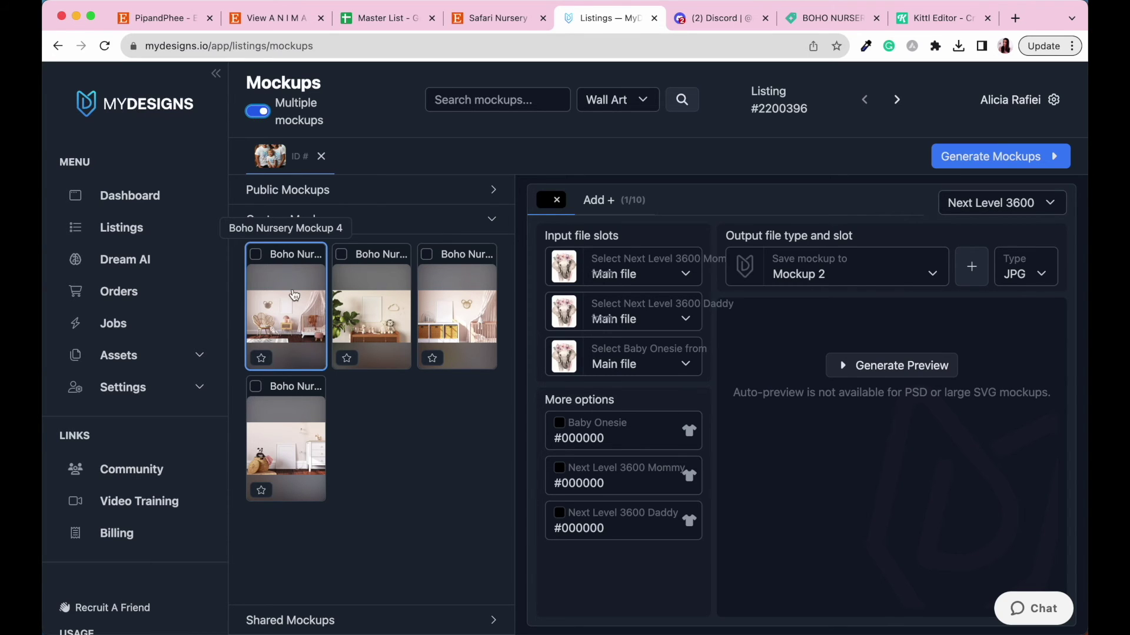
- Add Boho Nursery Mockup 4 to the chosen mockups and set its input file to the 3:4 version
left_click(299, 292)
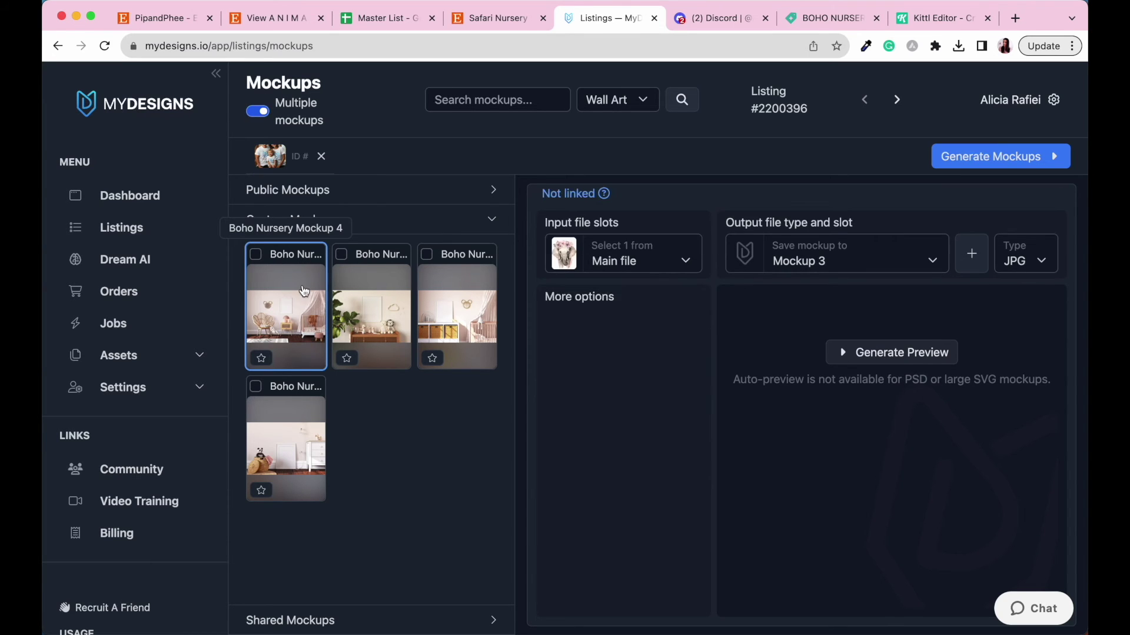
left_click(256, 256)
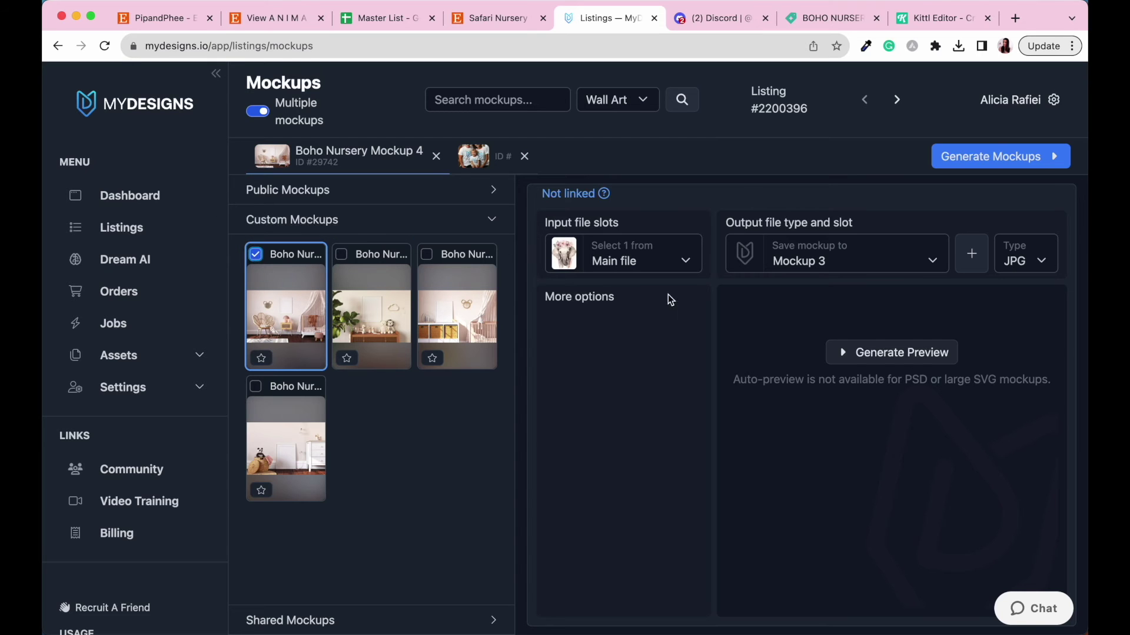
left_click(690, 268)
scroll(637, 393, "down", 5)
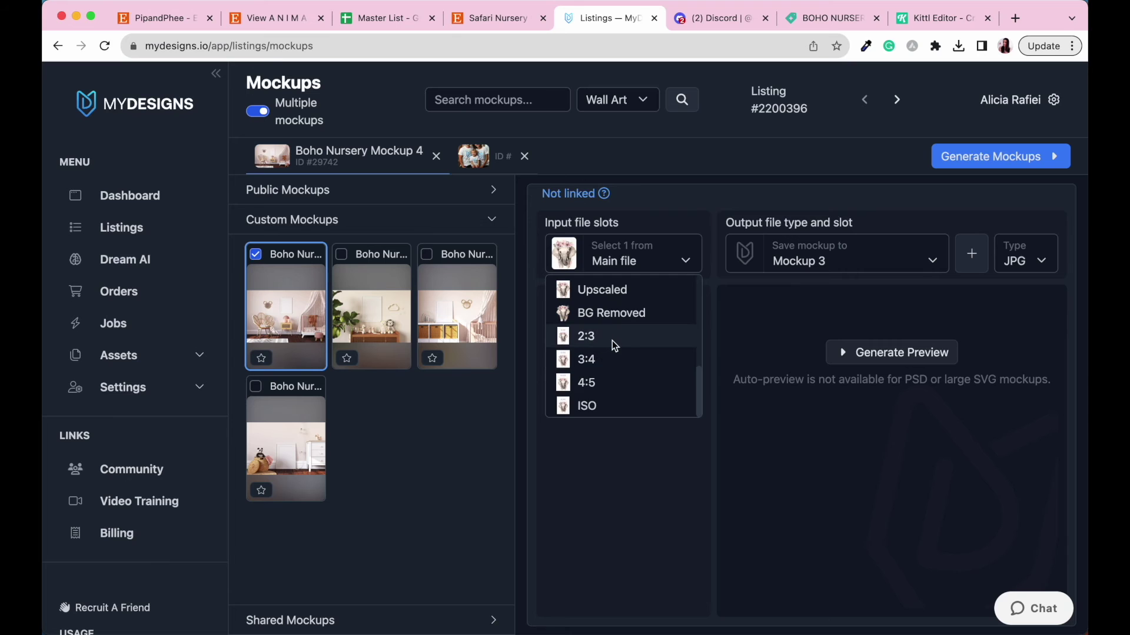
left_click(611, 340)
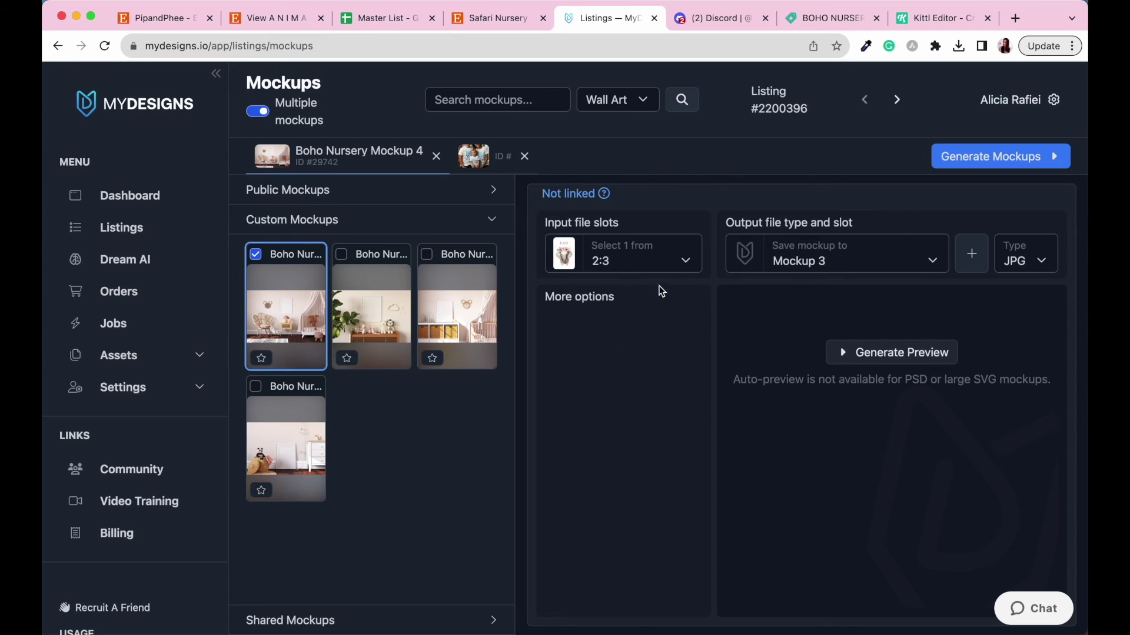
left_click(686, 260)
scroll(617, 368, "down", 5)
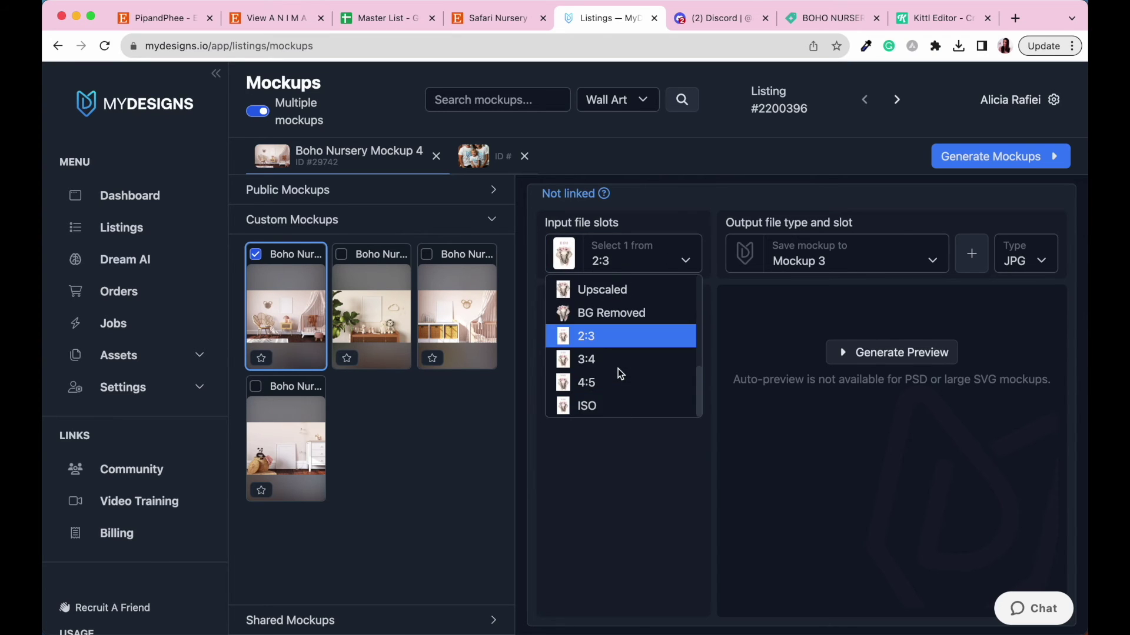
left_click(618, 371)
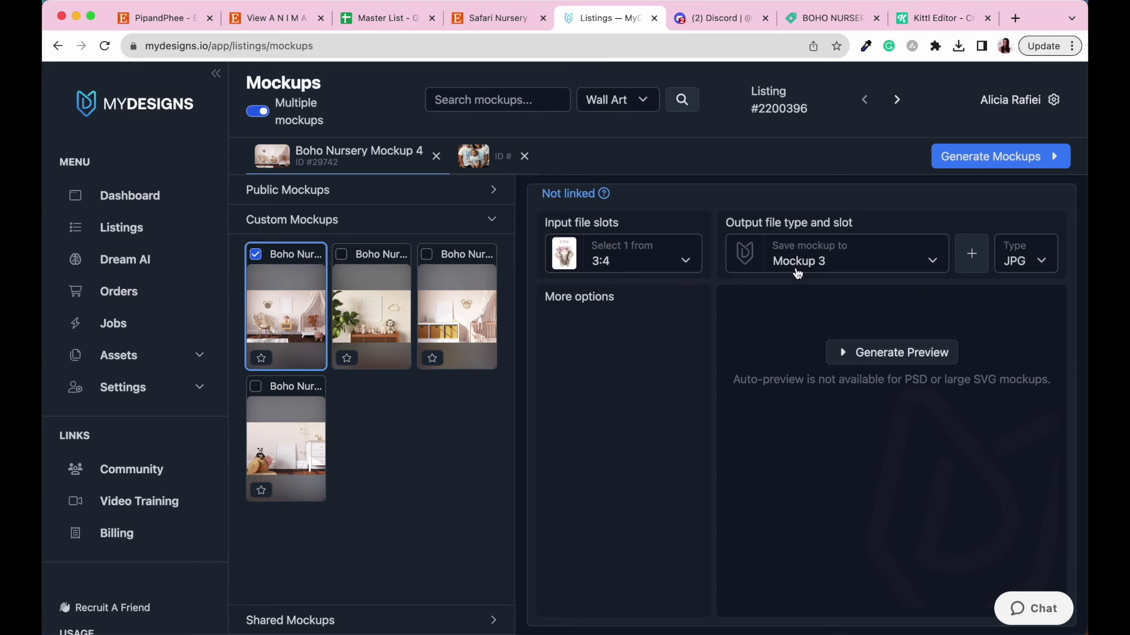
- Save Boho Nursery Mockup 4's output to the Mockup 2 slot as PNG and generate its preview
left_click(932, 263)
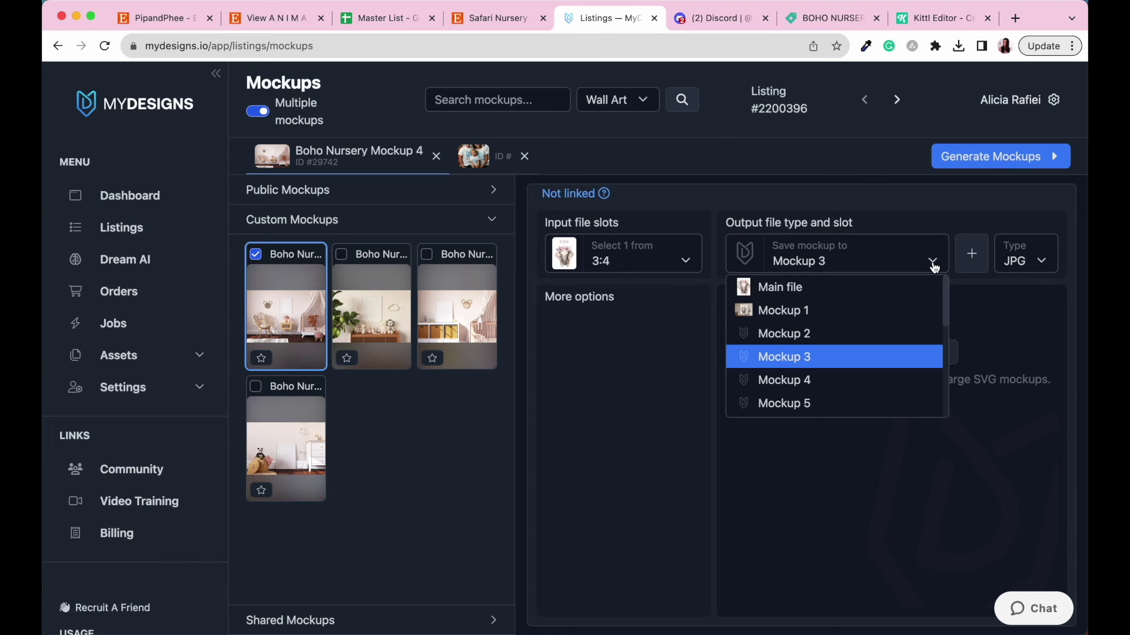
left_click(772, 334)
left_click(931, 303)
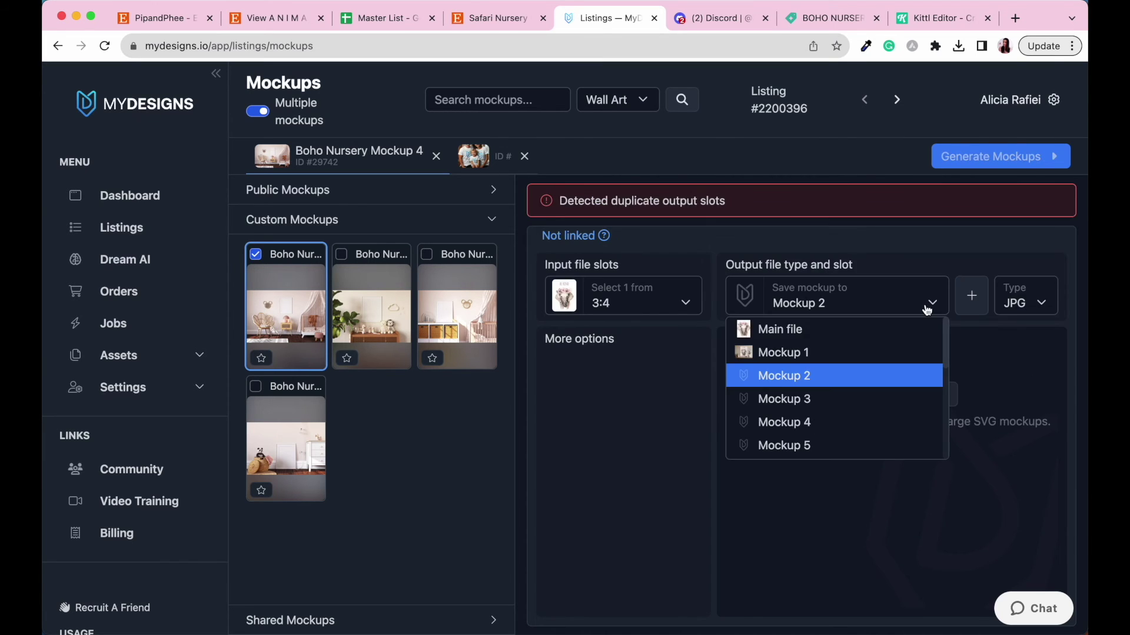
left_click(803, 377)
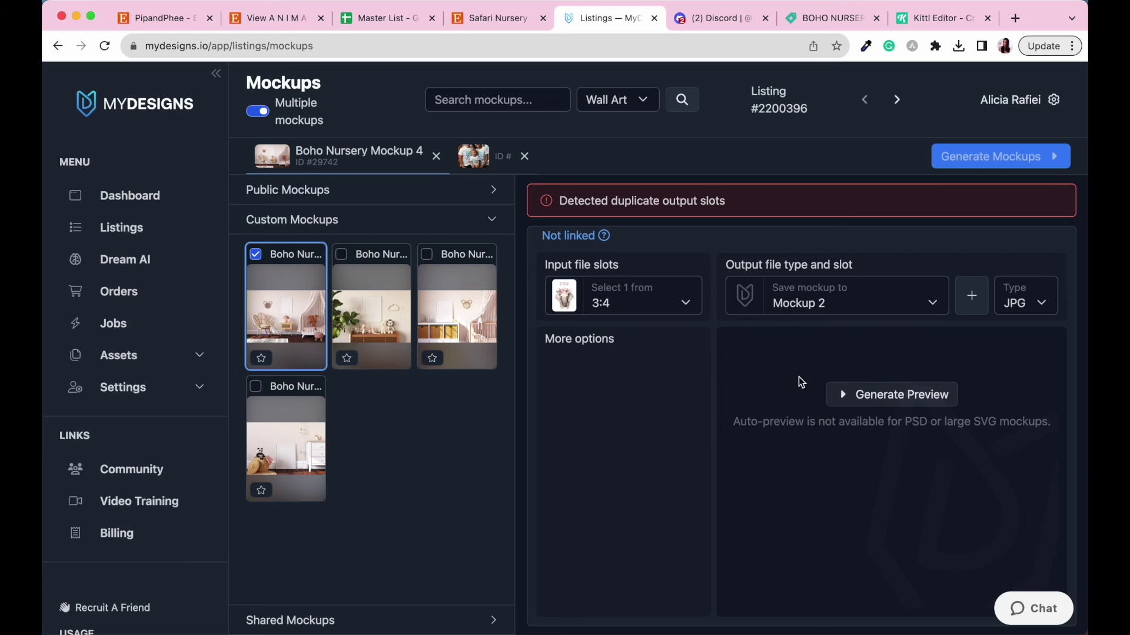
left_click(1040, 305)
left_click(1019, 355)
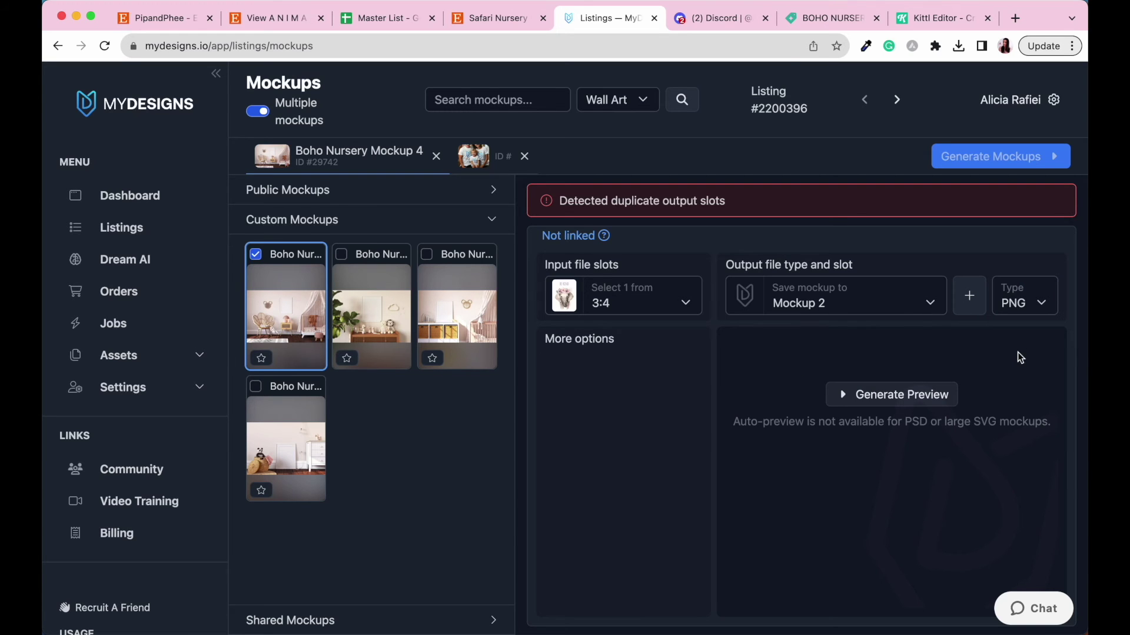
left_click(875, 391)
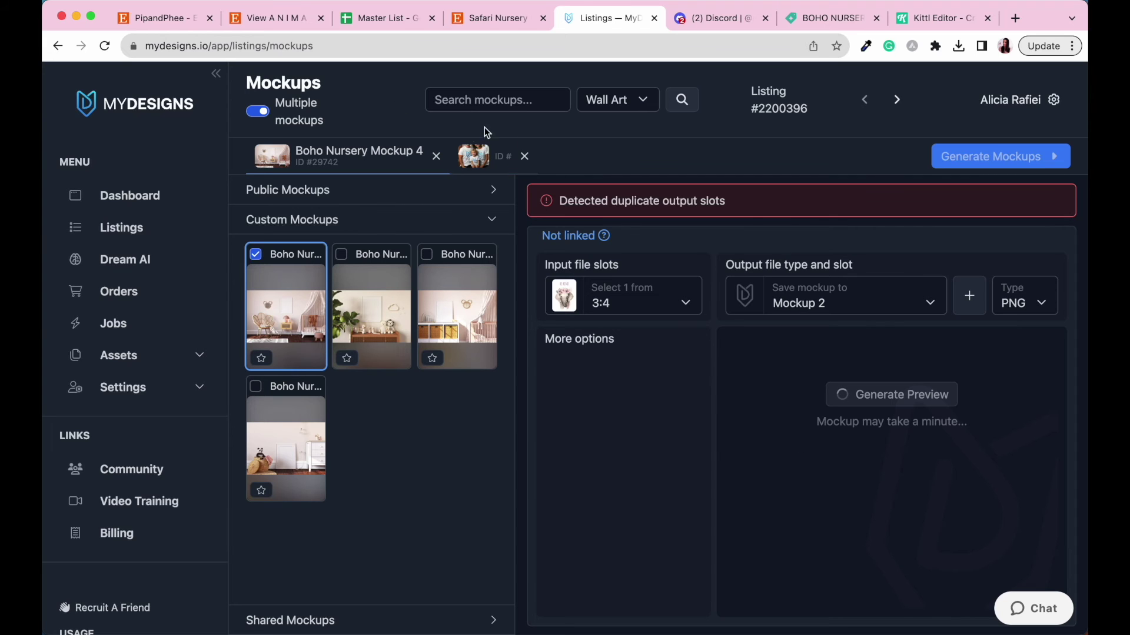
- Remove the unneeded family T-shirt mockup from the chosen mockups and return to Boho Nursery Mockup 4's settings
left_click(525, 157)
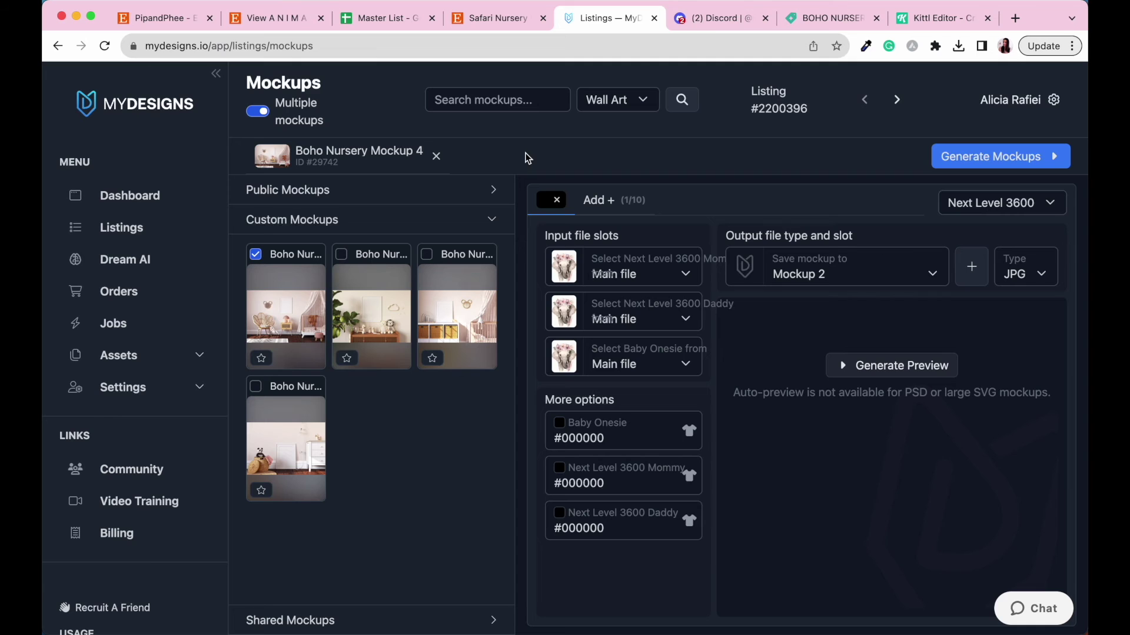
left_click(347, 159)
left_click(688, 266)
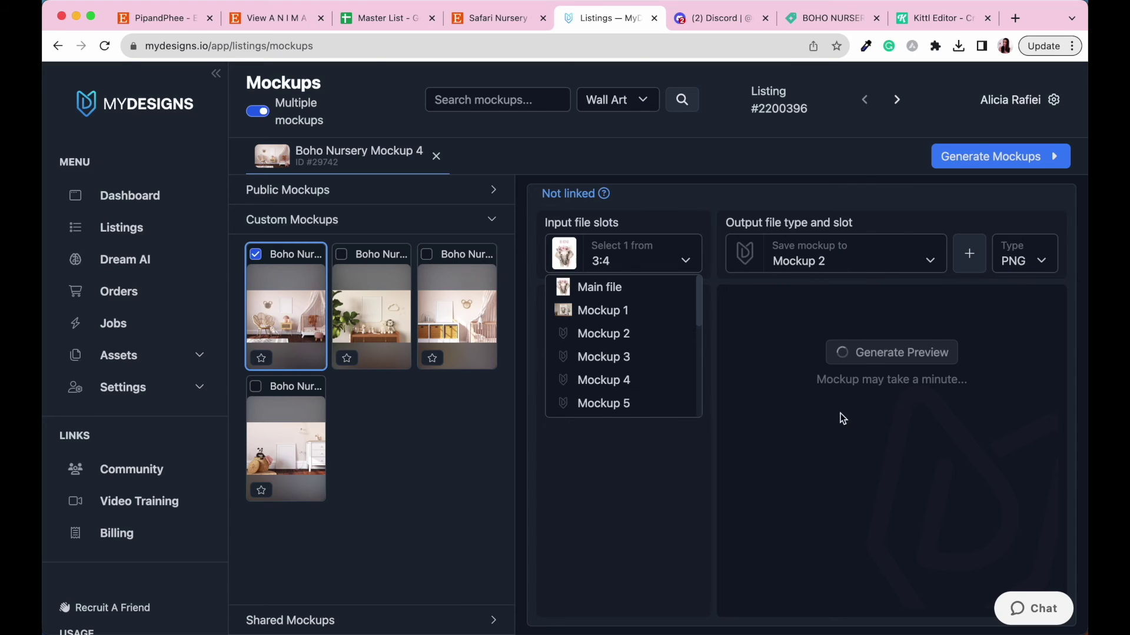
left_click(933, 415)
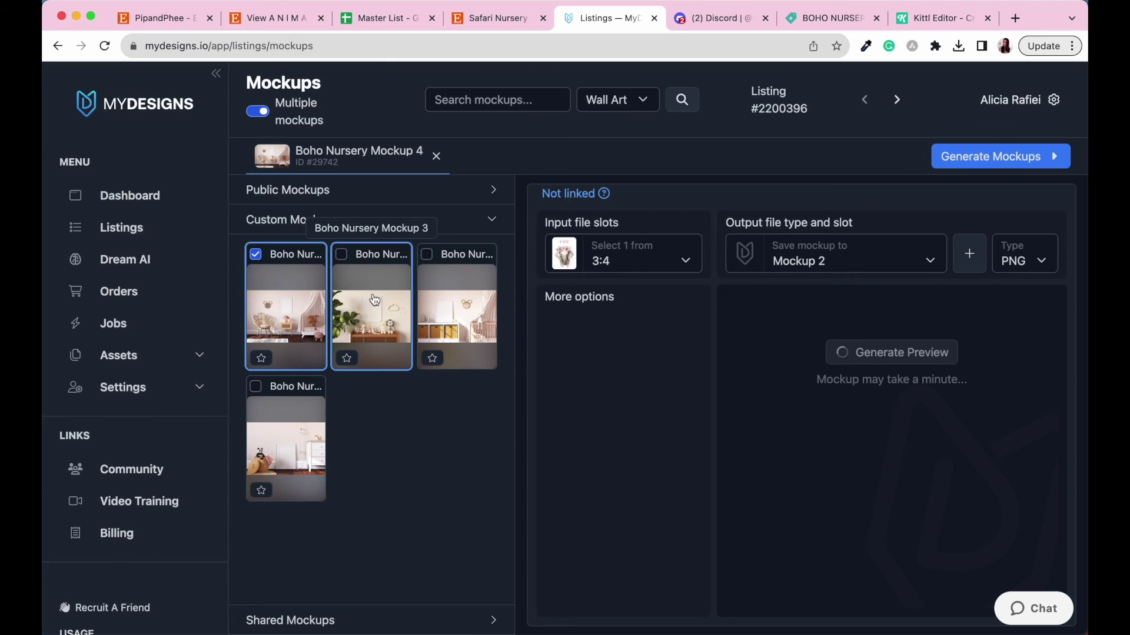
- Add Boho Nursery Mockup 3 with the 3:4 file as input and PNG as the output type
left_click(342, 257)
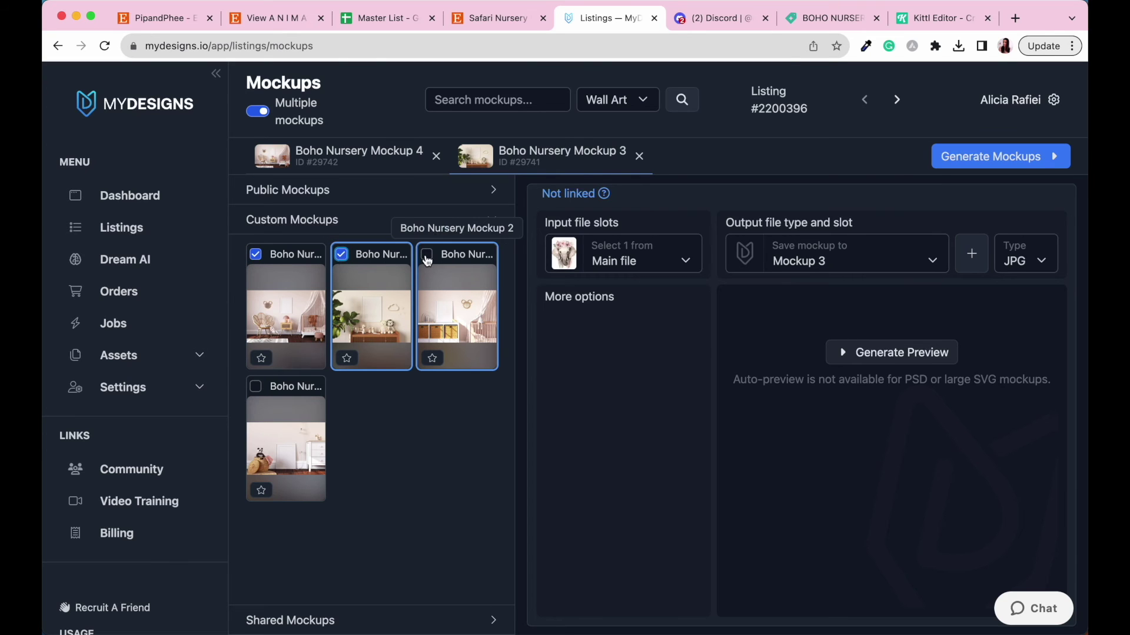
left_click(643, 268)
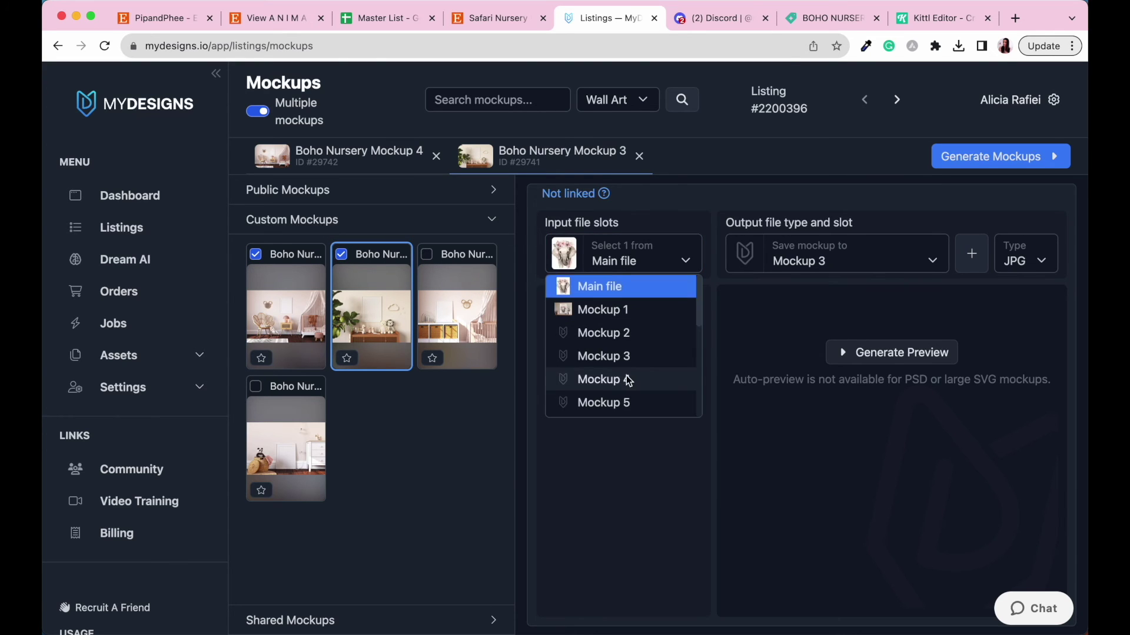
scroll(626, 375, "down", 5)
left_click(609, 360)
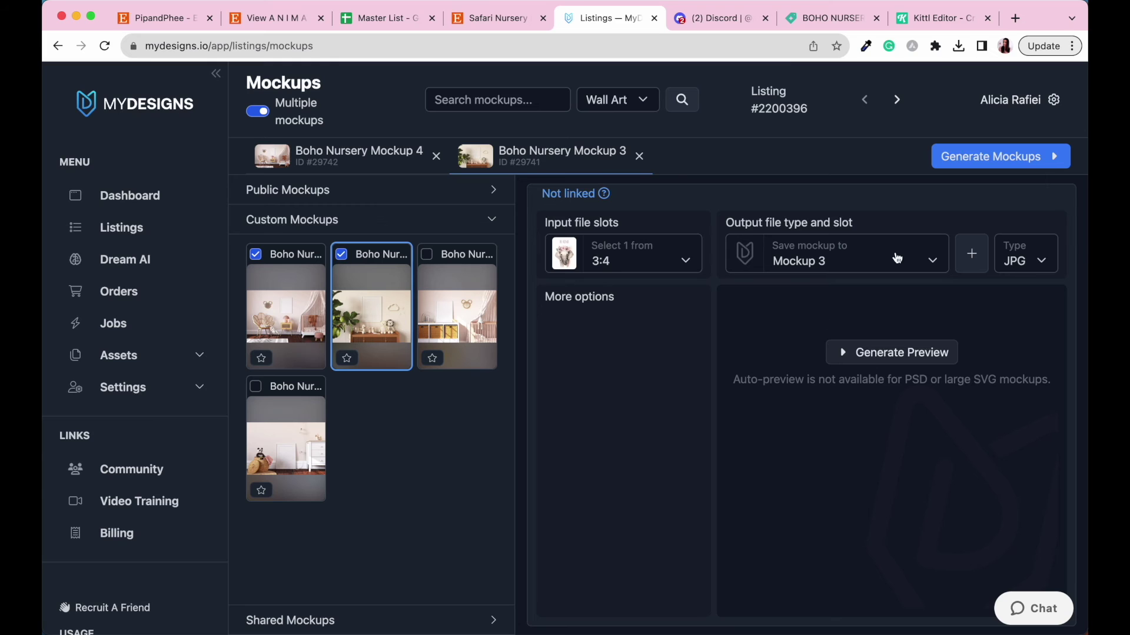
left_click(1023, 263)
left_click(1015, 309)
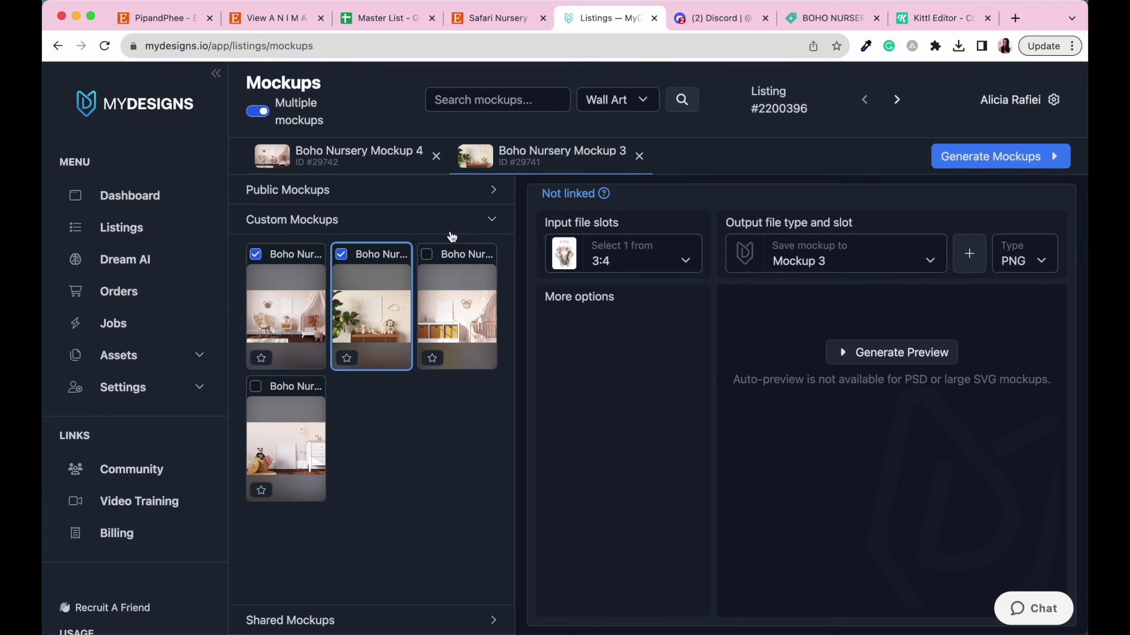
- Add Boho Nursery Mockup 2 with the 3:4 file as input, saving its output to the Mockup 4 slot as PNG
left_click(427, 254)
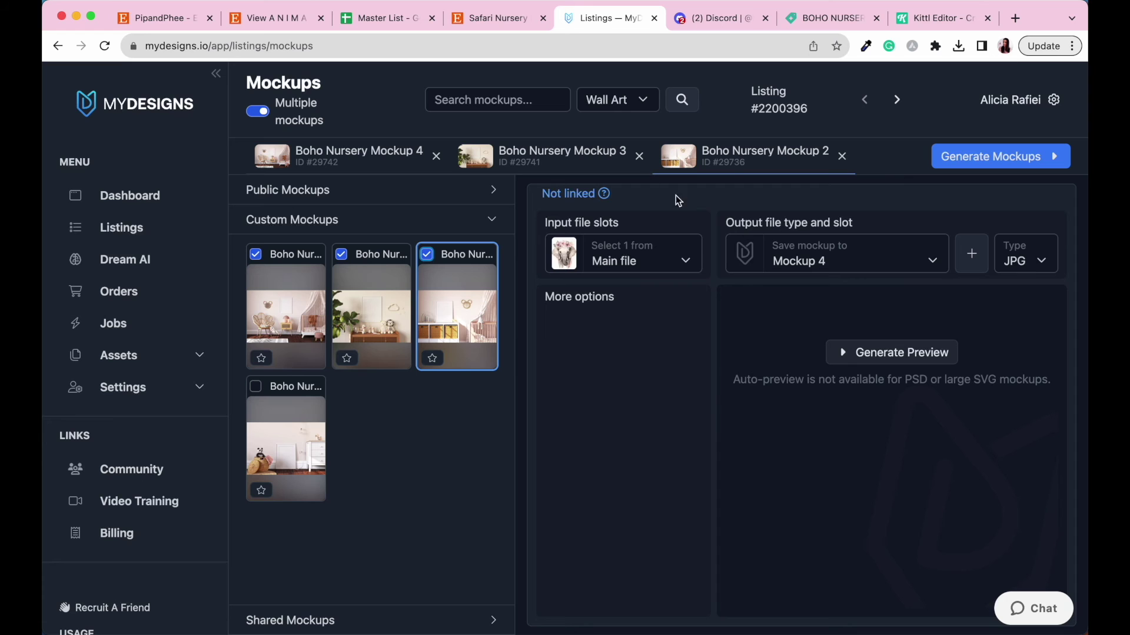
left_click(684, 261)
scroll(640, 356, "down", 5)
left_click(611, 360)
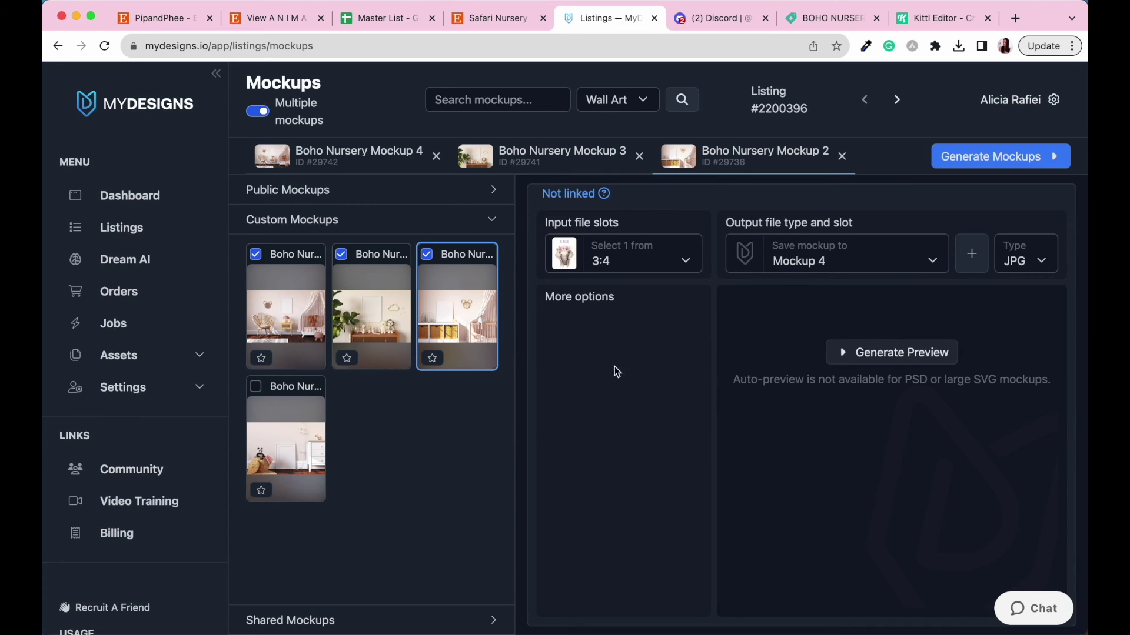
left_click(918, 264)
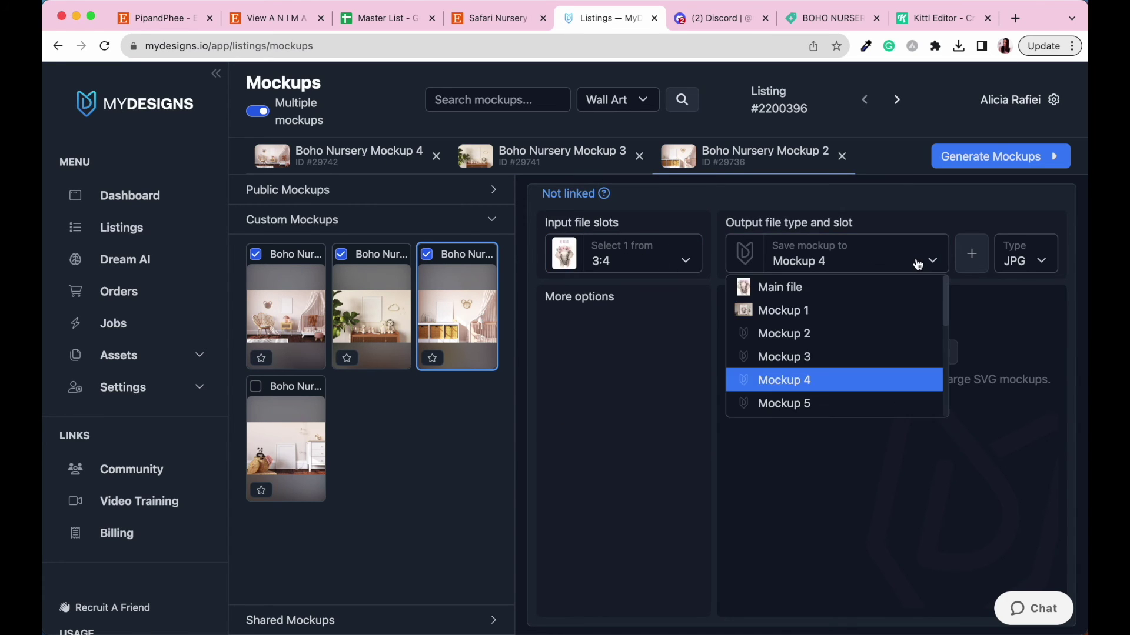
left_click(809, 383)
left_click(1031, 275)
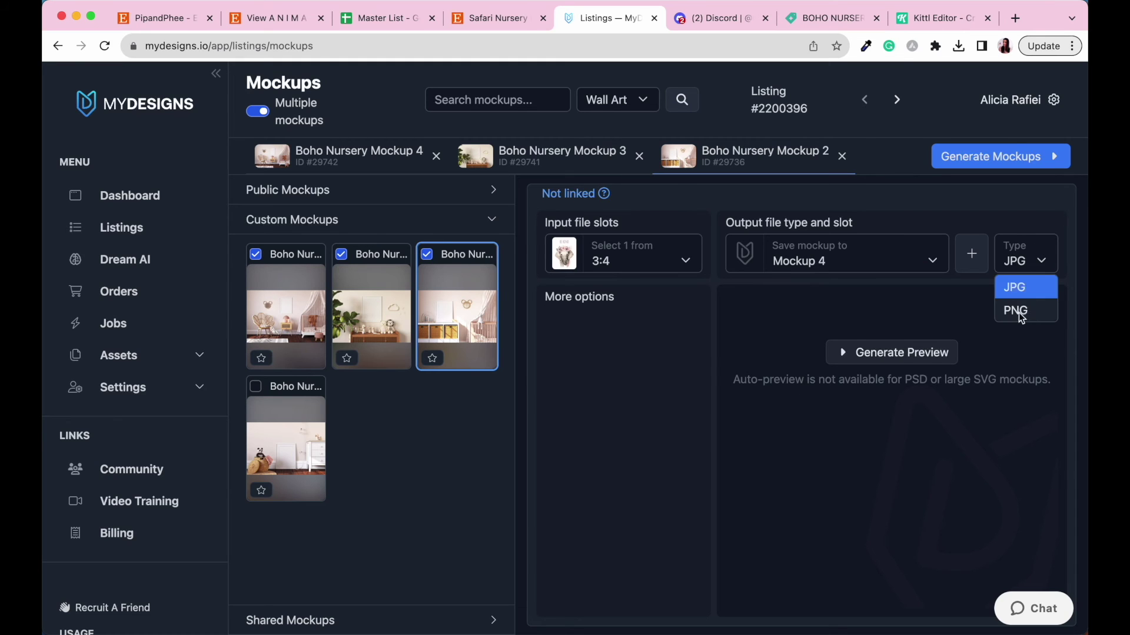
left_click(1018, 307)
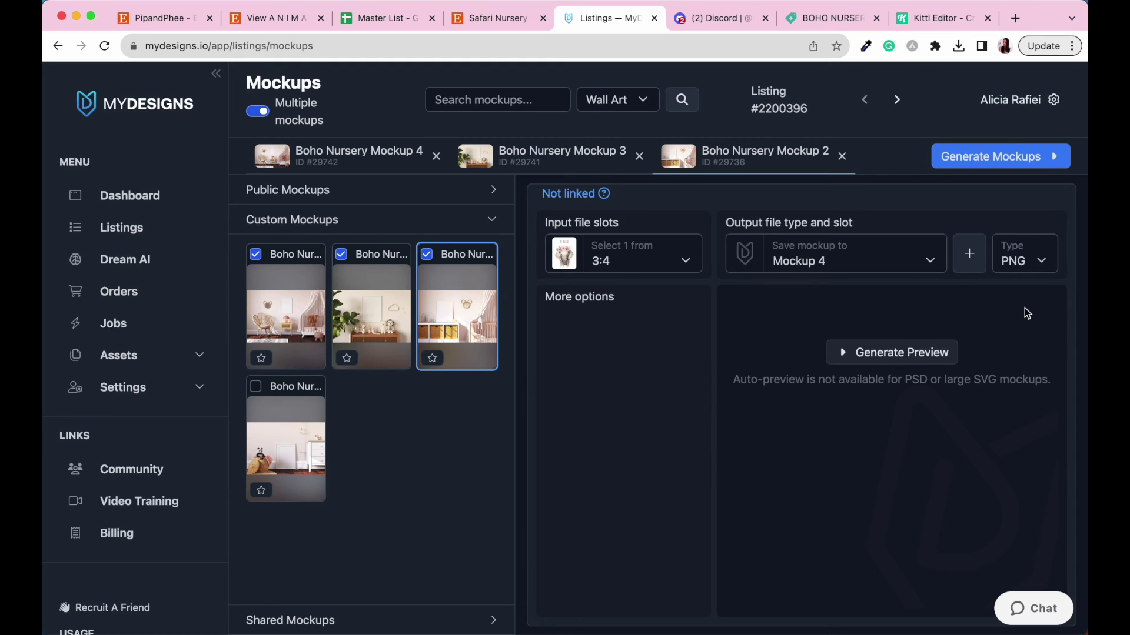
- Add Boho Nursery Mockup 1 with the 3:4 file as input and PNG as the output type
left_click(256, 387)
left_click(669, 267)
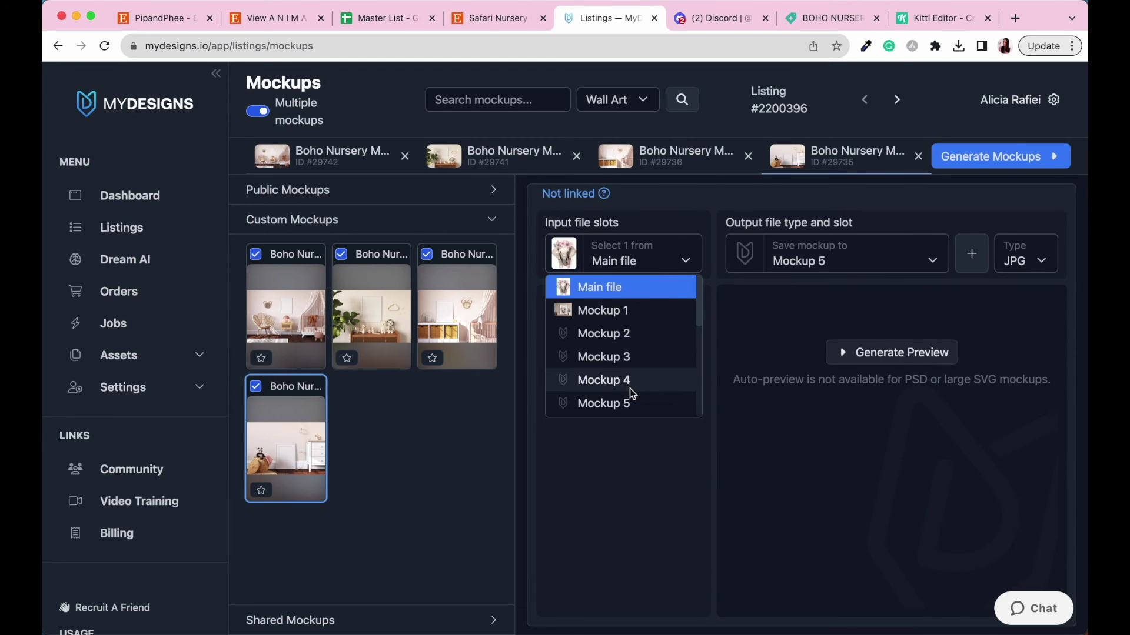
scroll(624, 386, "down", 5)
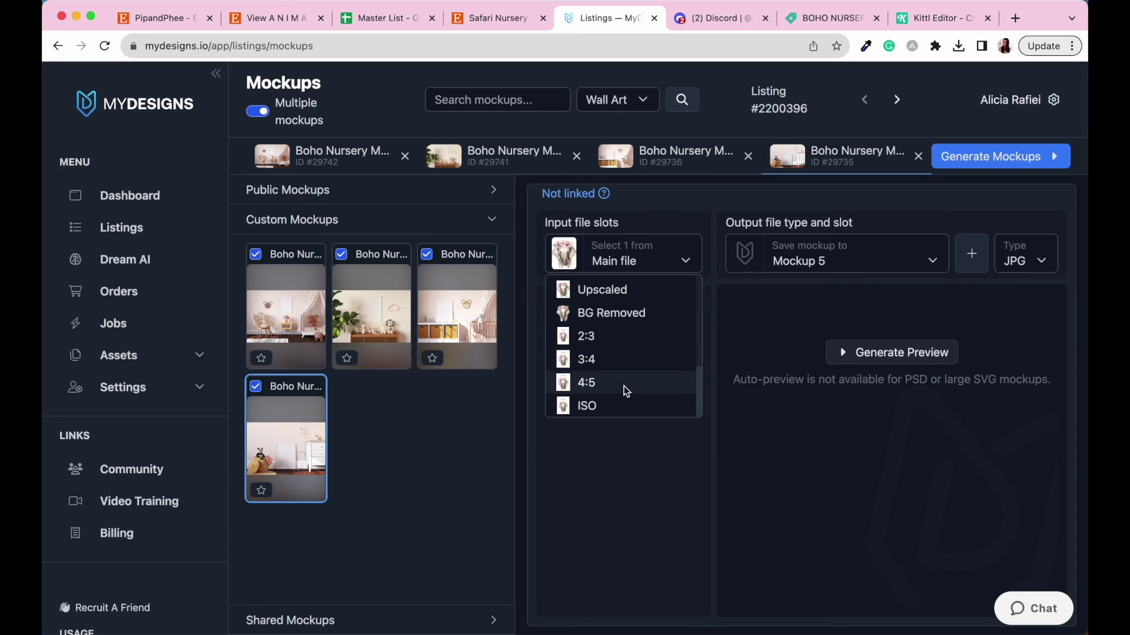
left_click(619, 360)
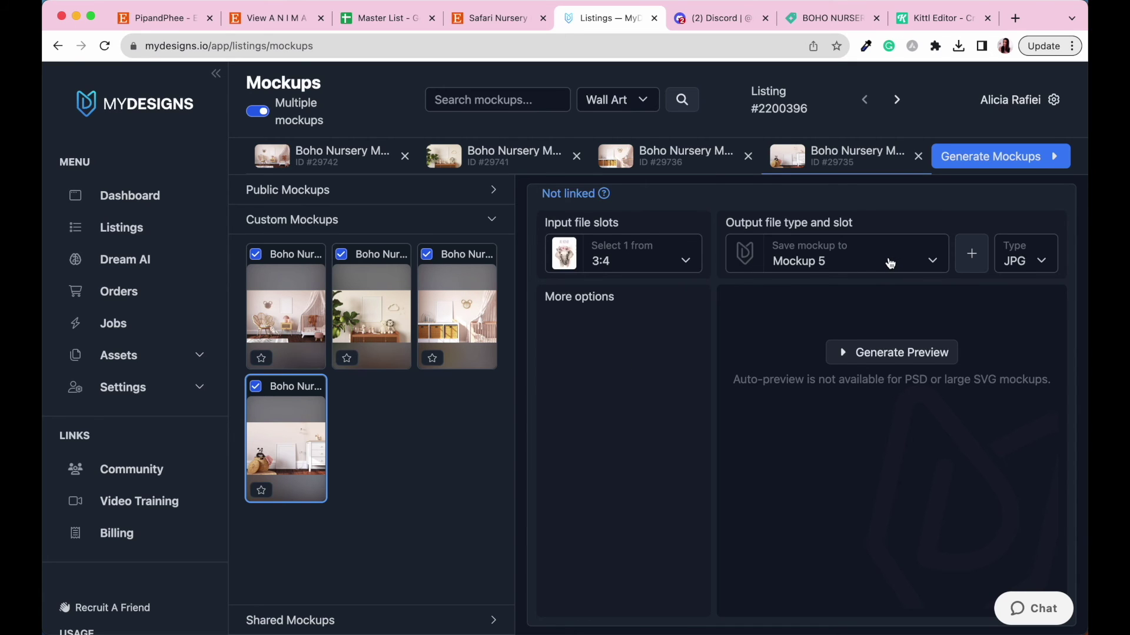
left_click(1026, 260)
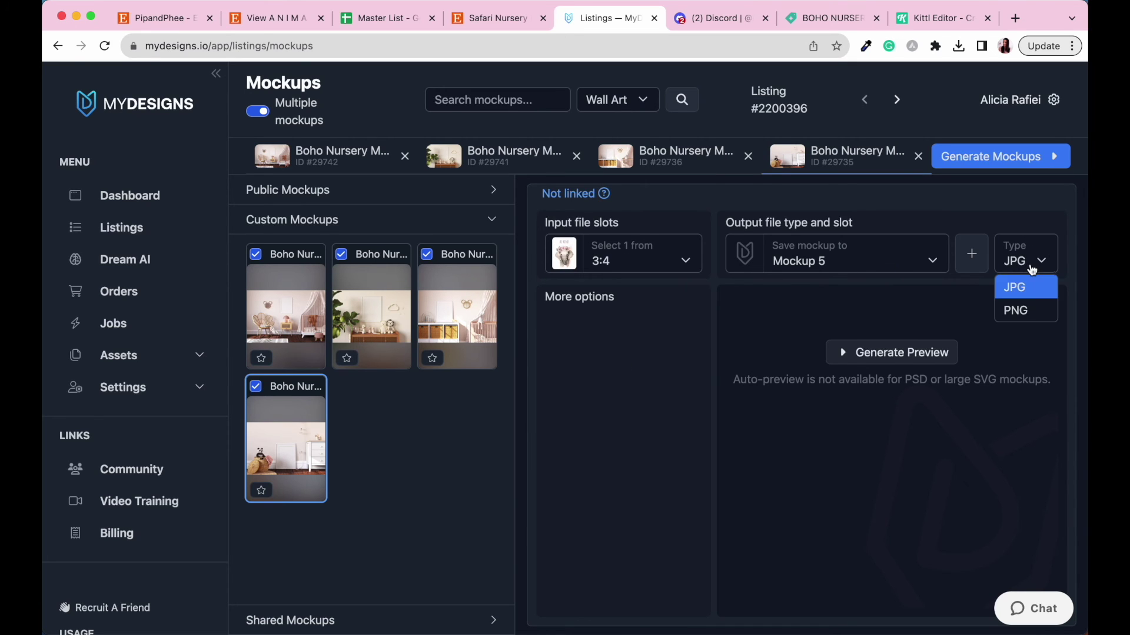
left_click(1018, 310)
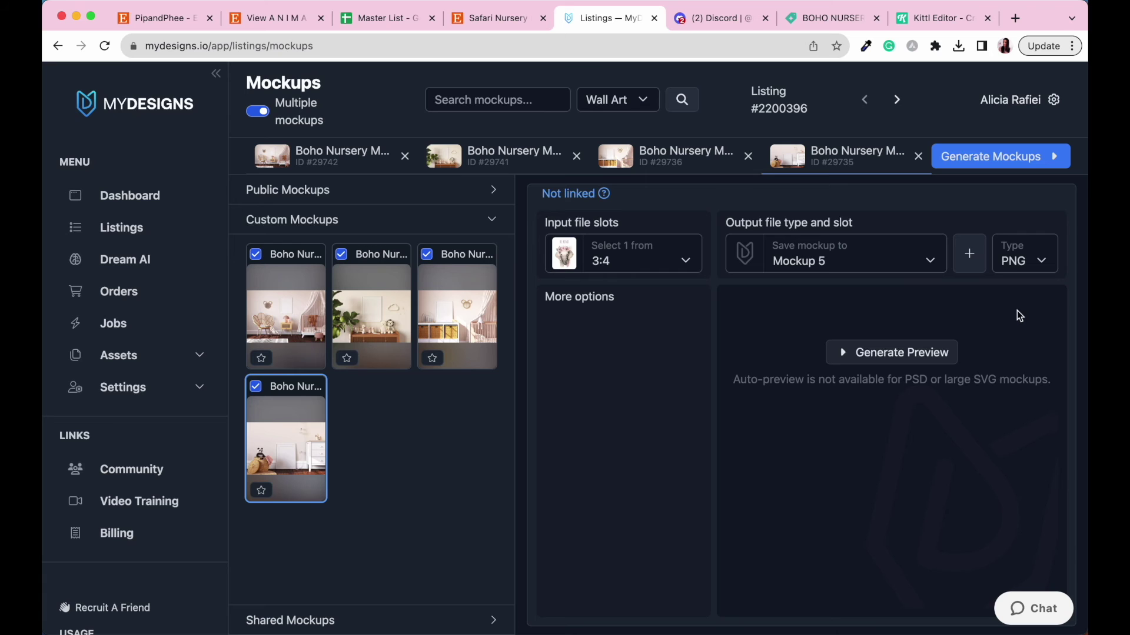
- Check the preview of Boho Nursery Mockup 4 and generate previews for Boho Nursery Mockups 3, 2 and 1
left_click(307, 302)
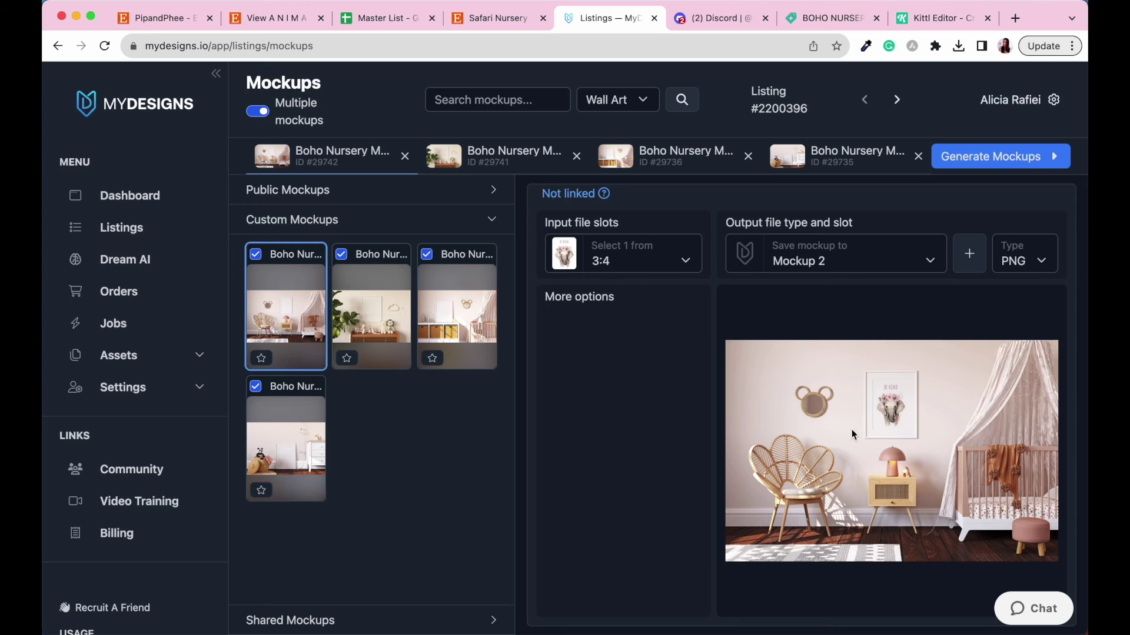
left_click(400, 320)
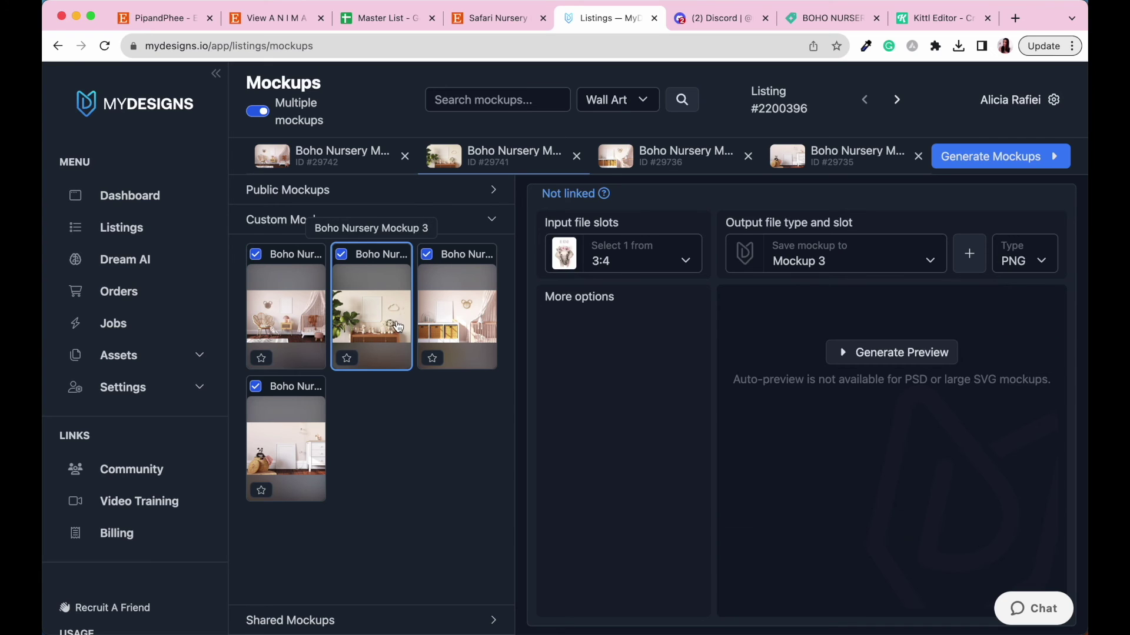
left_click(846, 354)
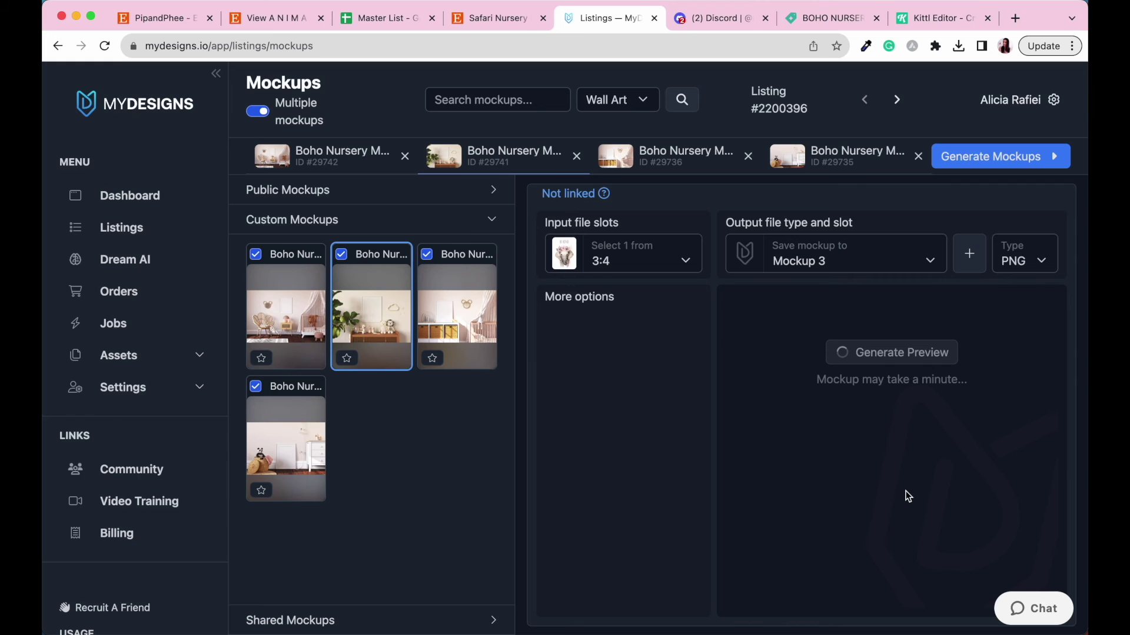
left_click(470, 316)
left_click(867, 353)
left_click(288, 438)
left_click(903, 355)
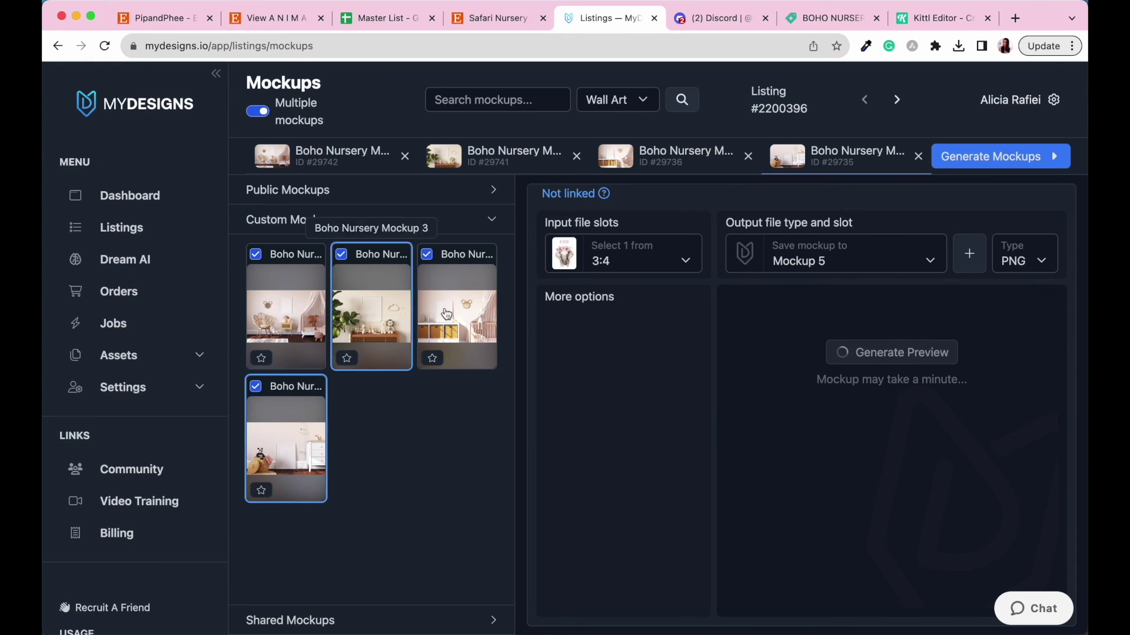
- Review the previews of Boho Nursery Mockups 3, 2 and 1 for correct artwork placement in the frames
left_click(408, 323)
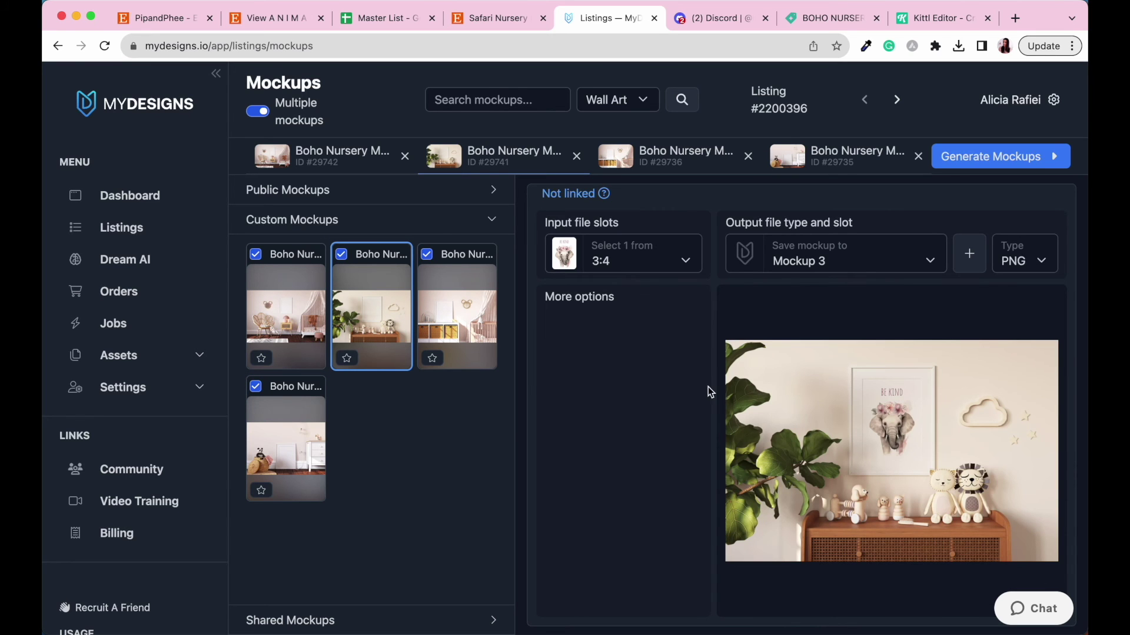
left_click(461, 318)
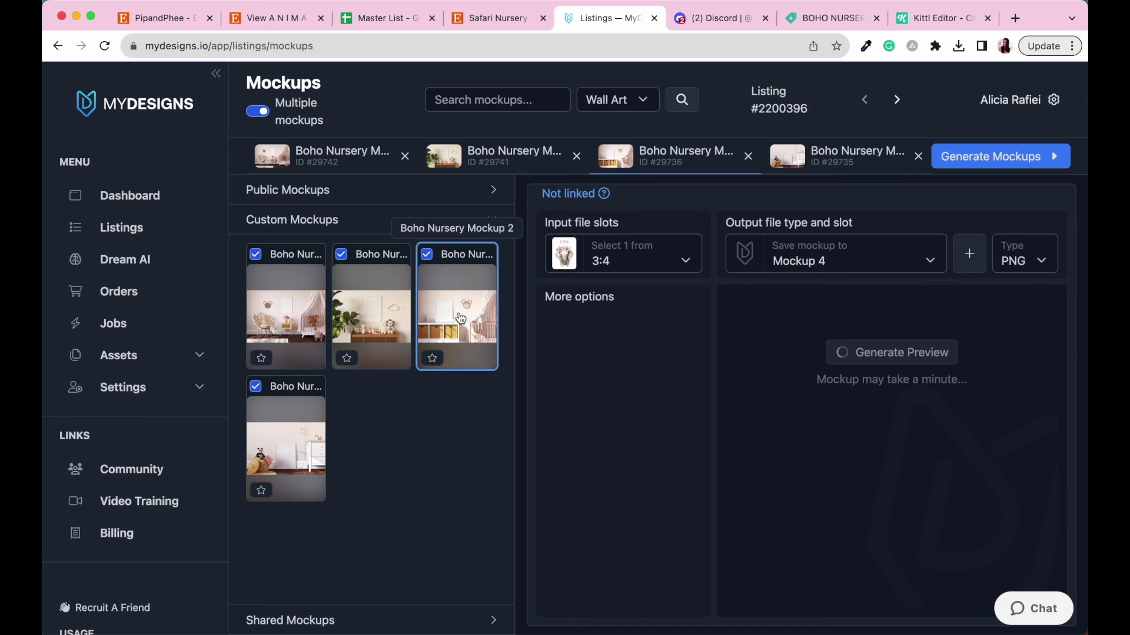
left_click(265, 475)
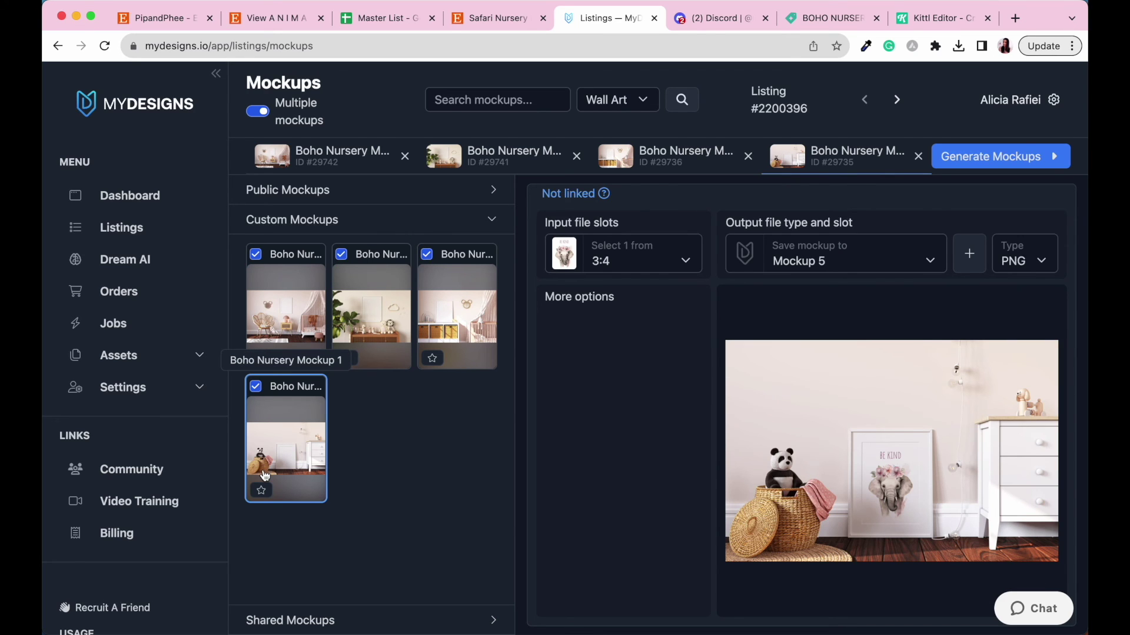
- Recheck the input files, output slots and previews of Boho Nursery Mockups 2, 3 and 4
left_click(458, 328)
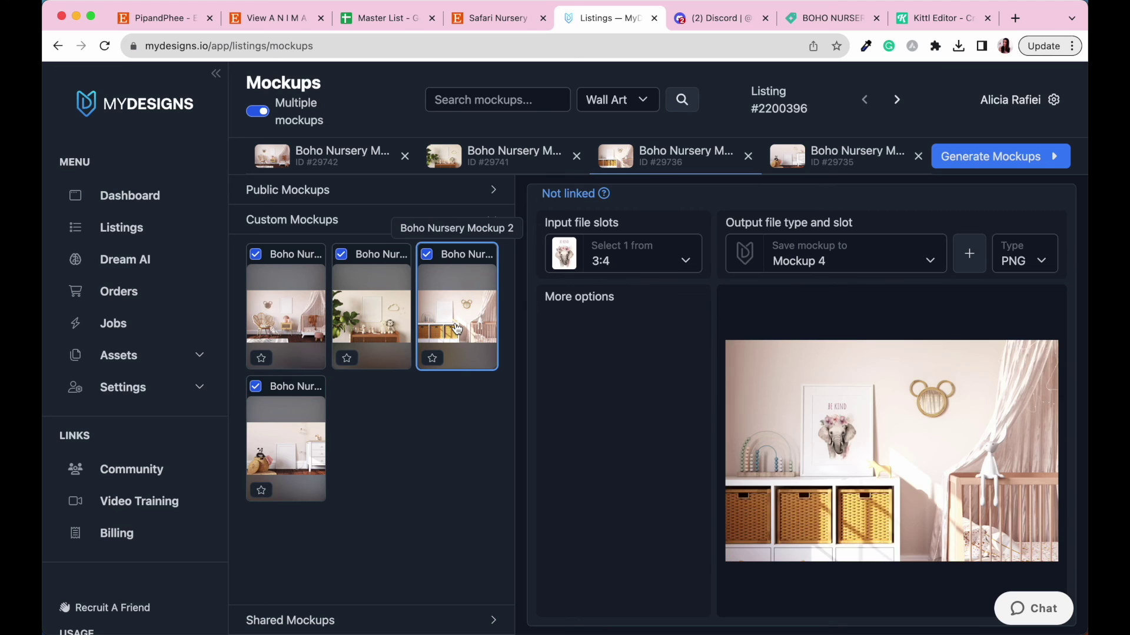
left_click(400, 302)
left_click(299, 307)
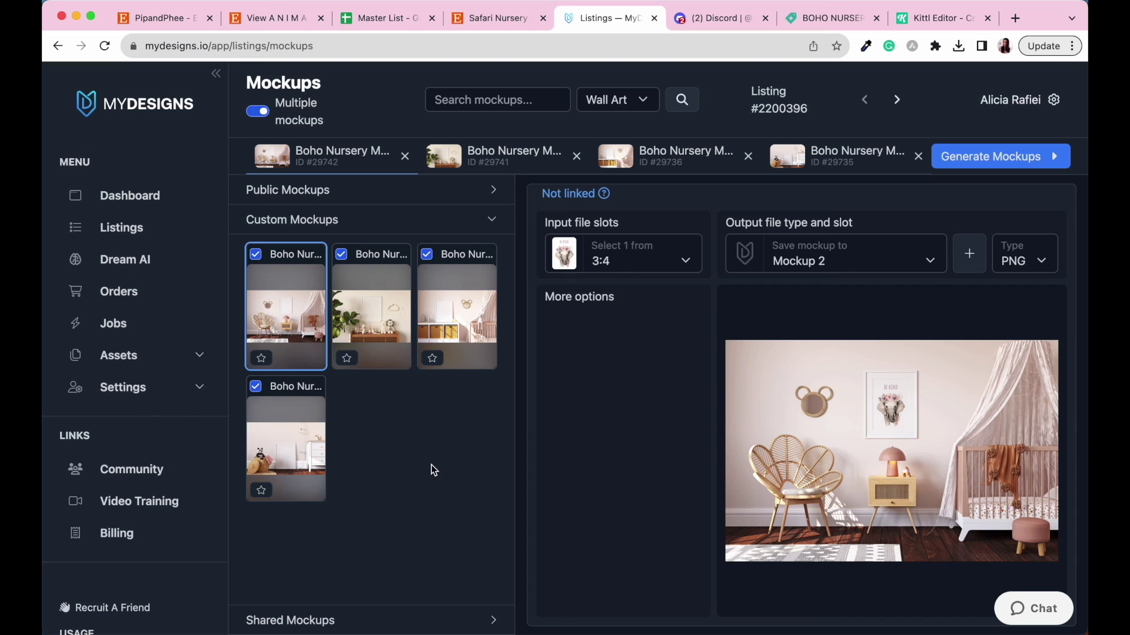
- Generate all four configured mockups for the selected listings and confirm the action
left_click(1039, 164)
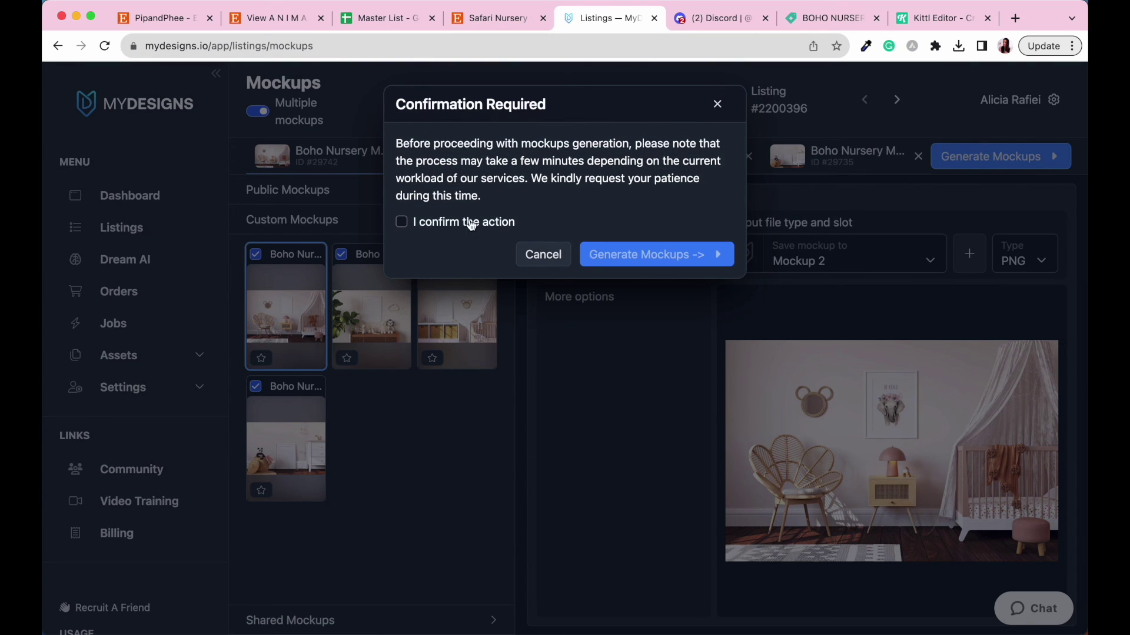
left_click(438, 224)
left_click(670, 254)
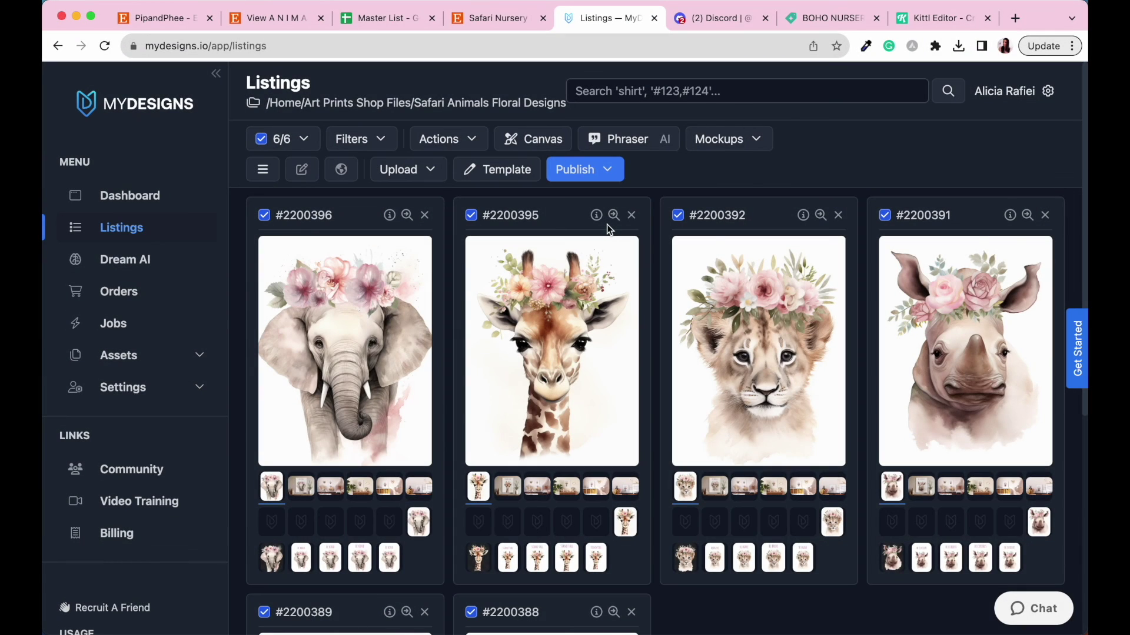
- Show the generated Mockup 2 image on the elephant listing and across all listings, and check the artwork in each frame
scroll(246, 333, "down", 1)
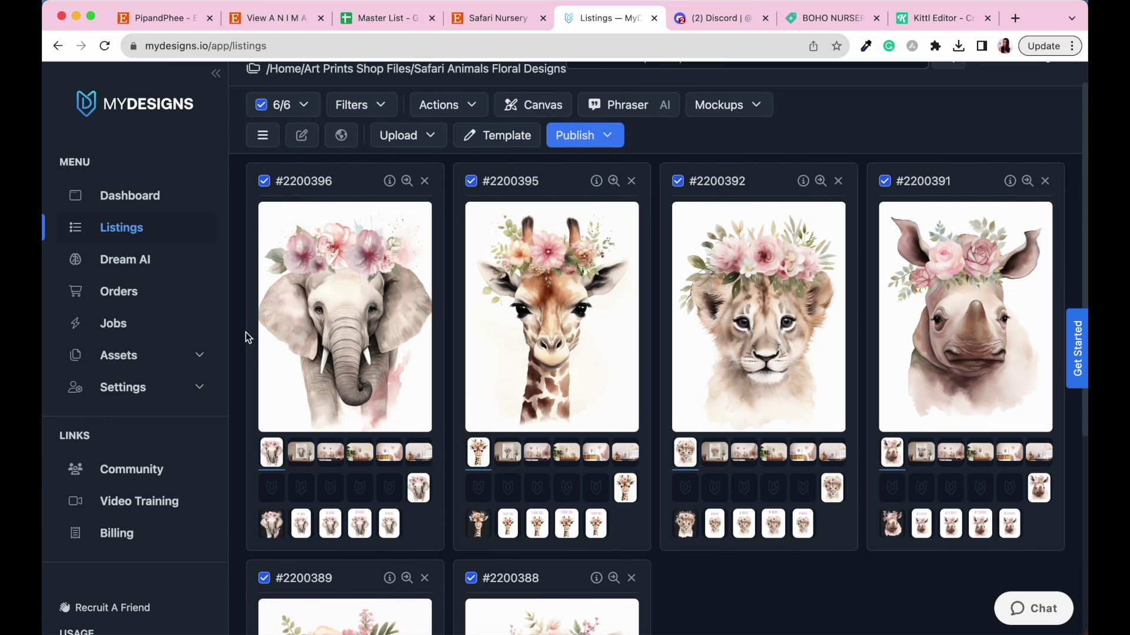
left_click(331, 453)
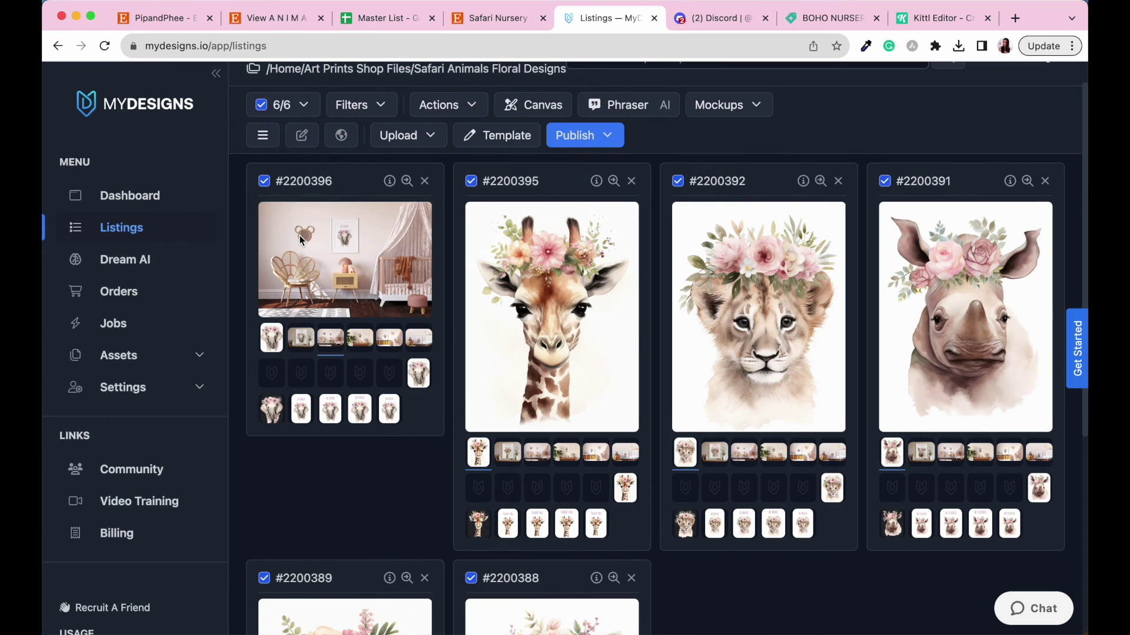
left_click(330, 338)
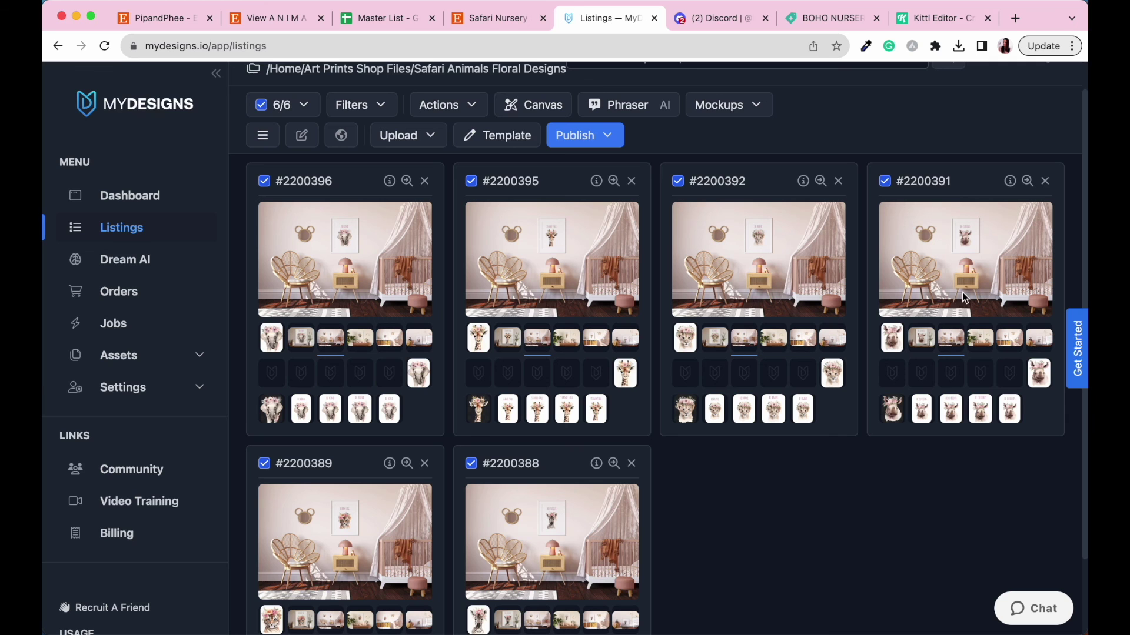
scroll(591, 569, "down", 1)
scroll(591, 569, "up", 1)
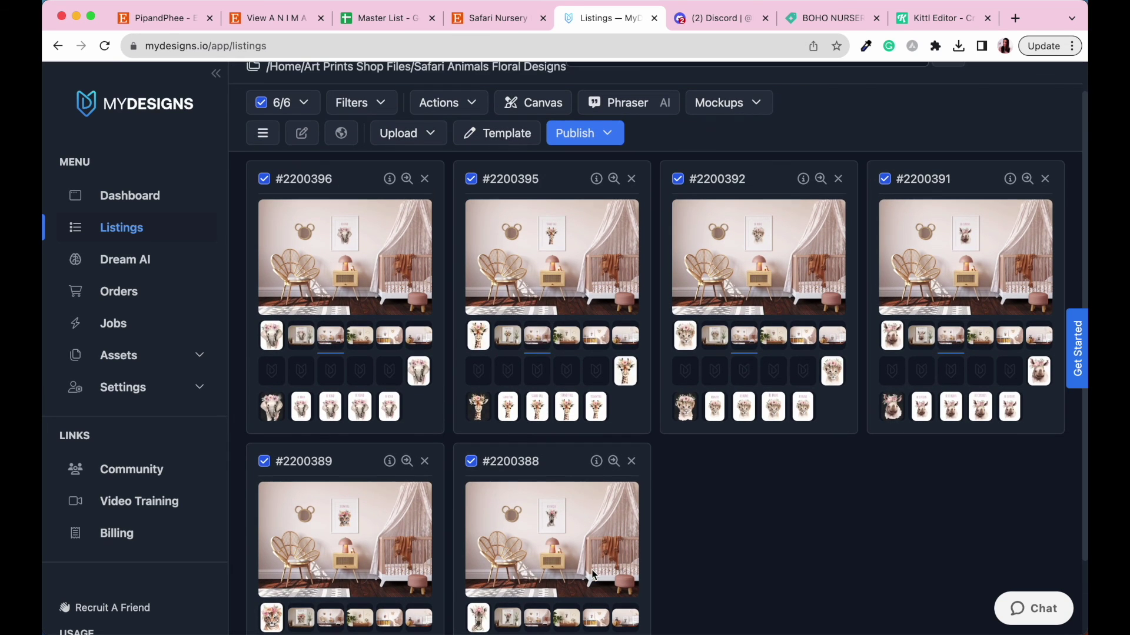
- Show the generated Mockup 3, Mockup 4 and Mockup 5 images in turn across all listings to check the artwork
left_click(368, 341)
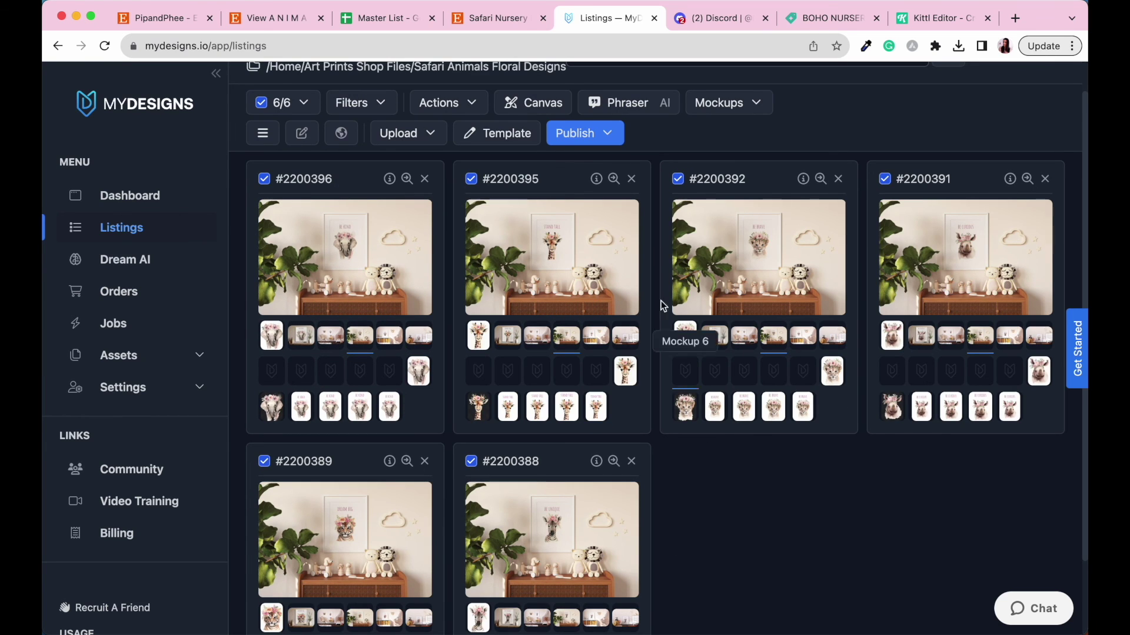
left_click(387, 334)
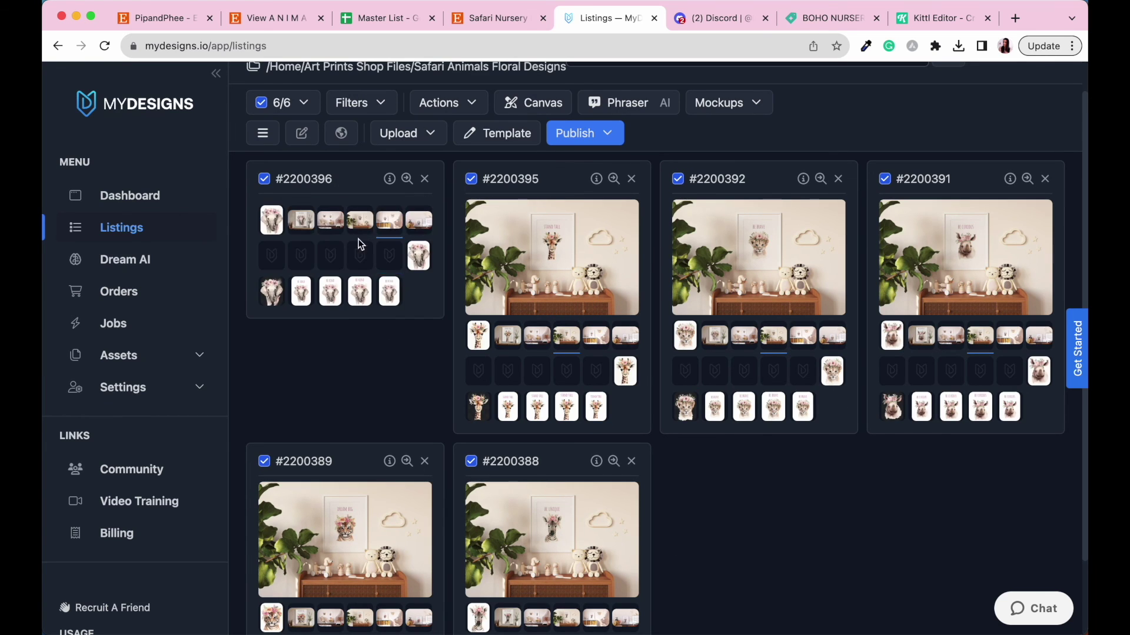
left_click(390, 339)
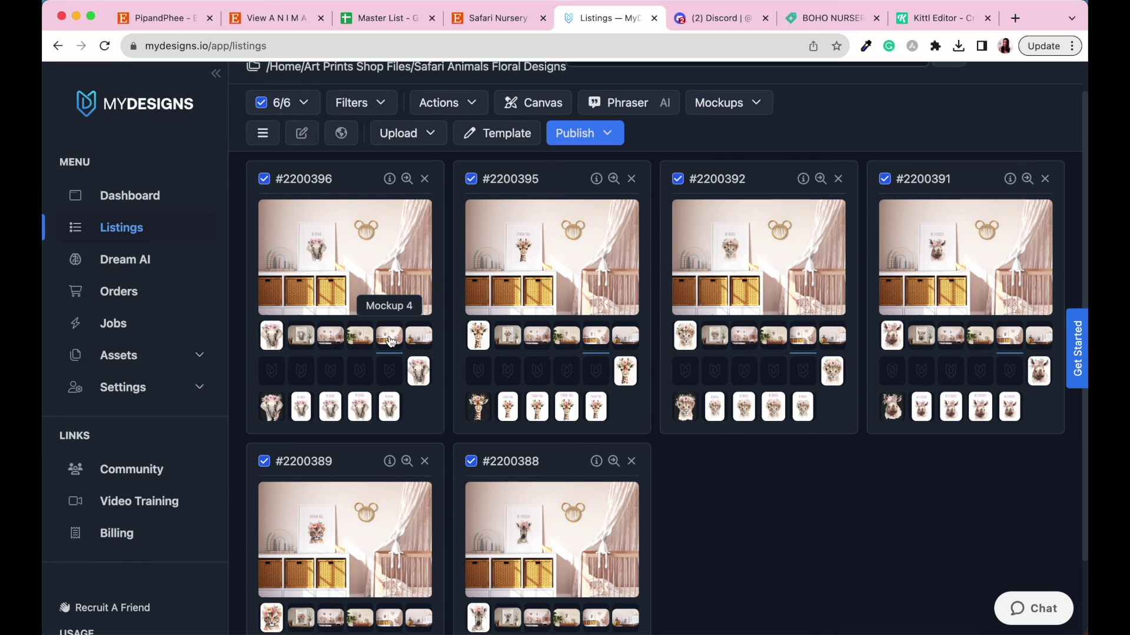
left_click(423, 338)
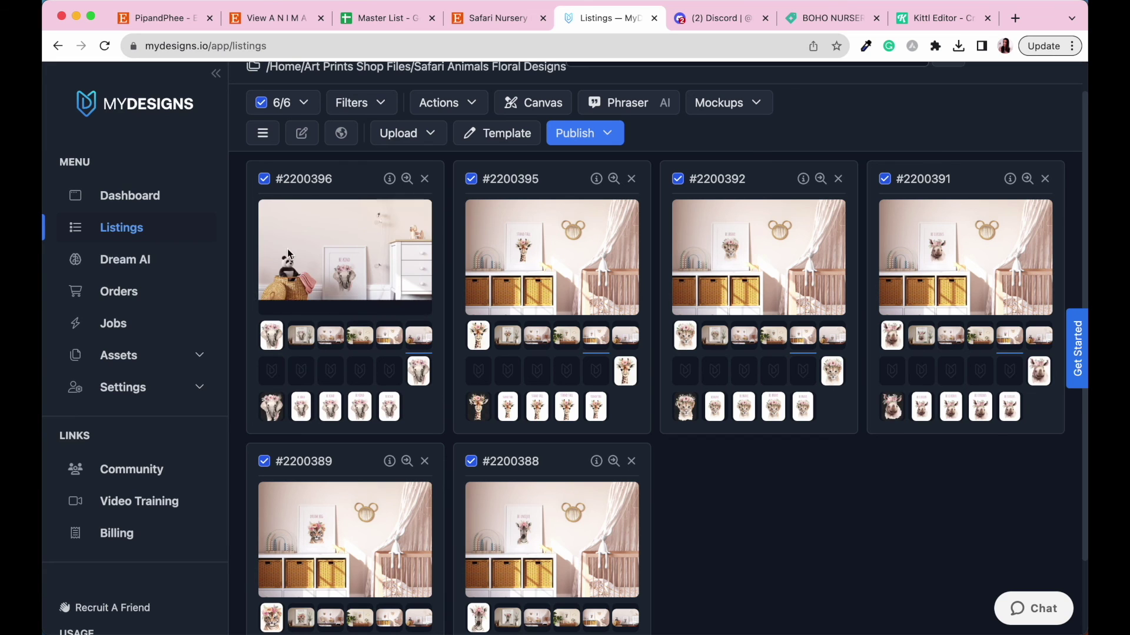
left_click(422, 339)
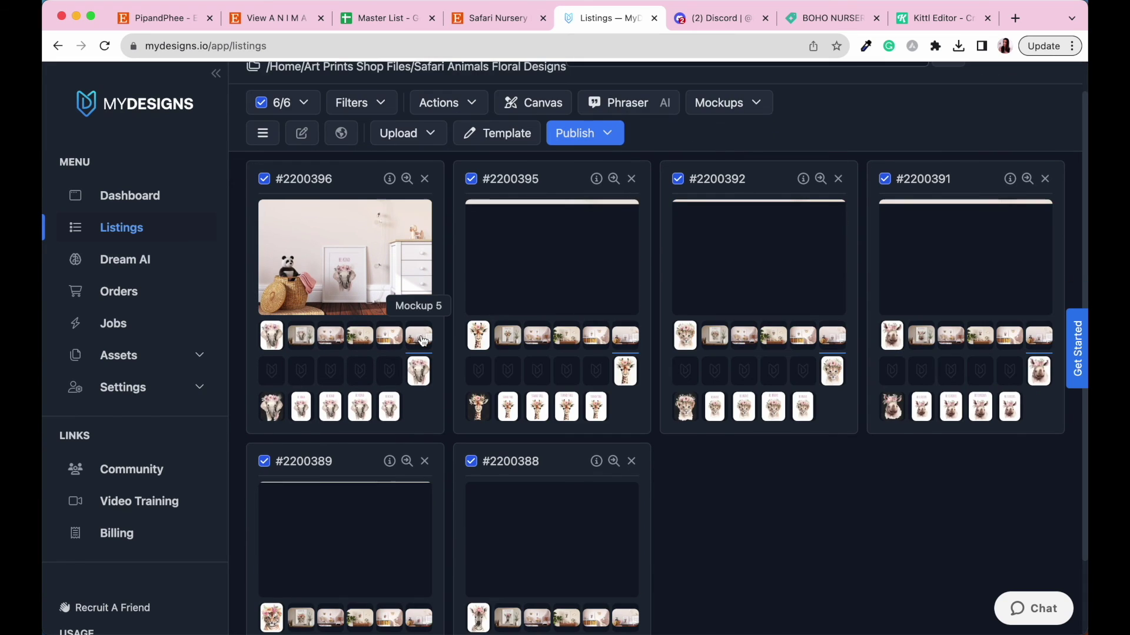